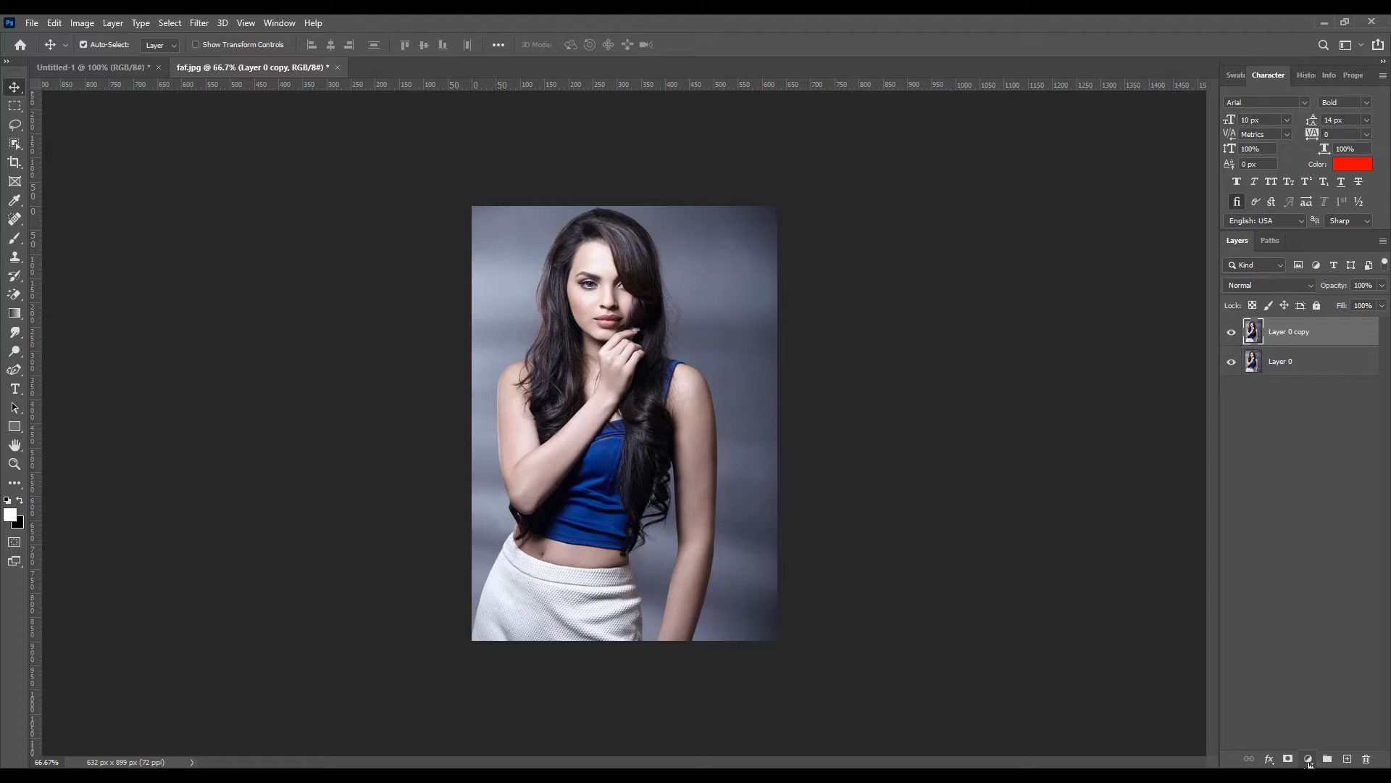
Add a Hue/Saturation adjustment layer above Layer 0 copy and set its saturation to -100
left_click(1311, 761)
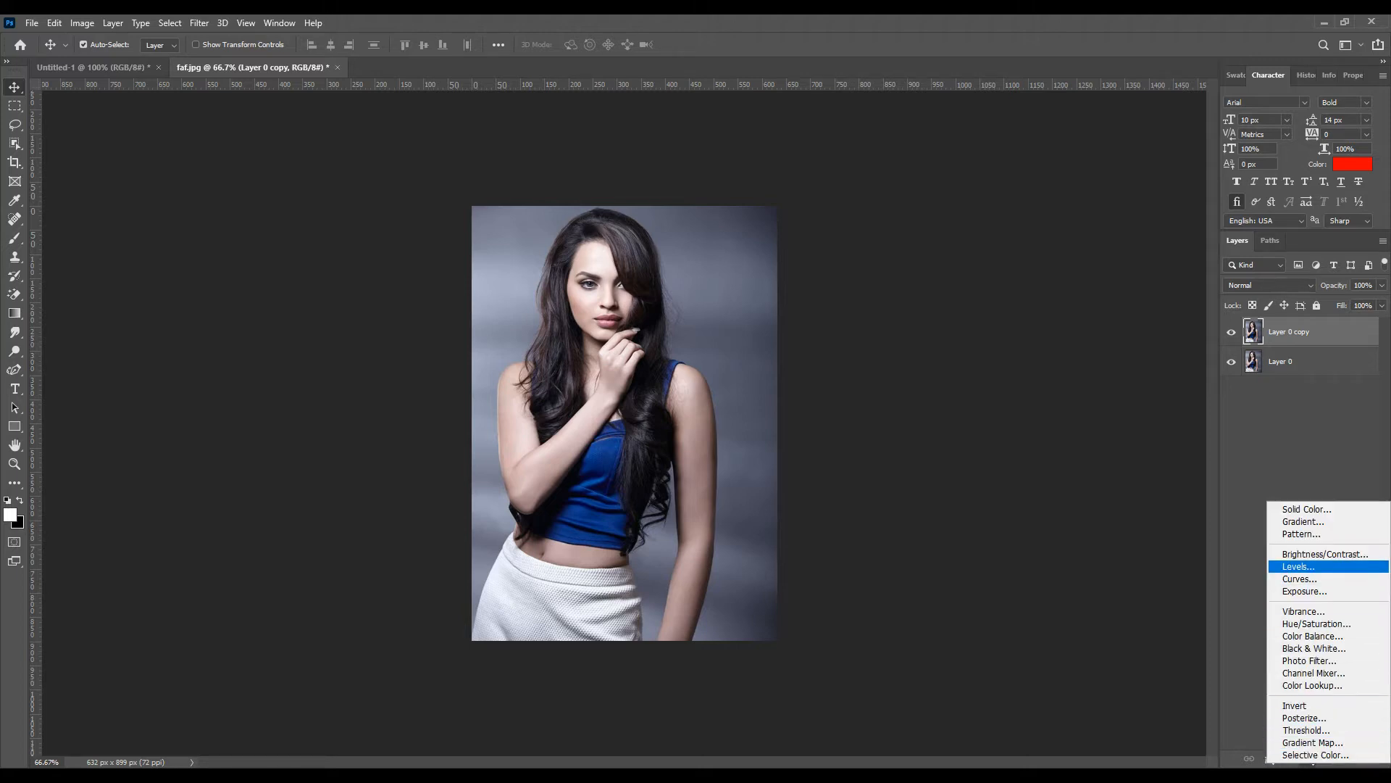
left_click(1315, 624)
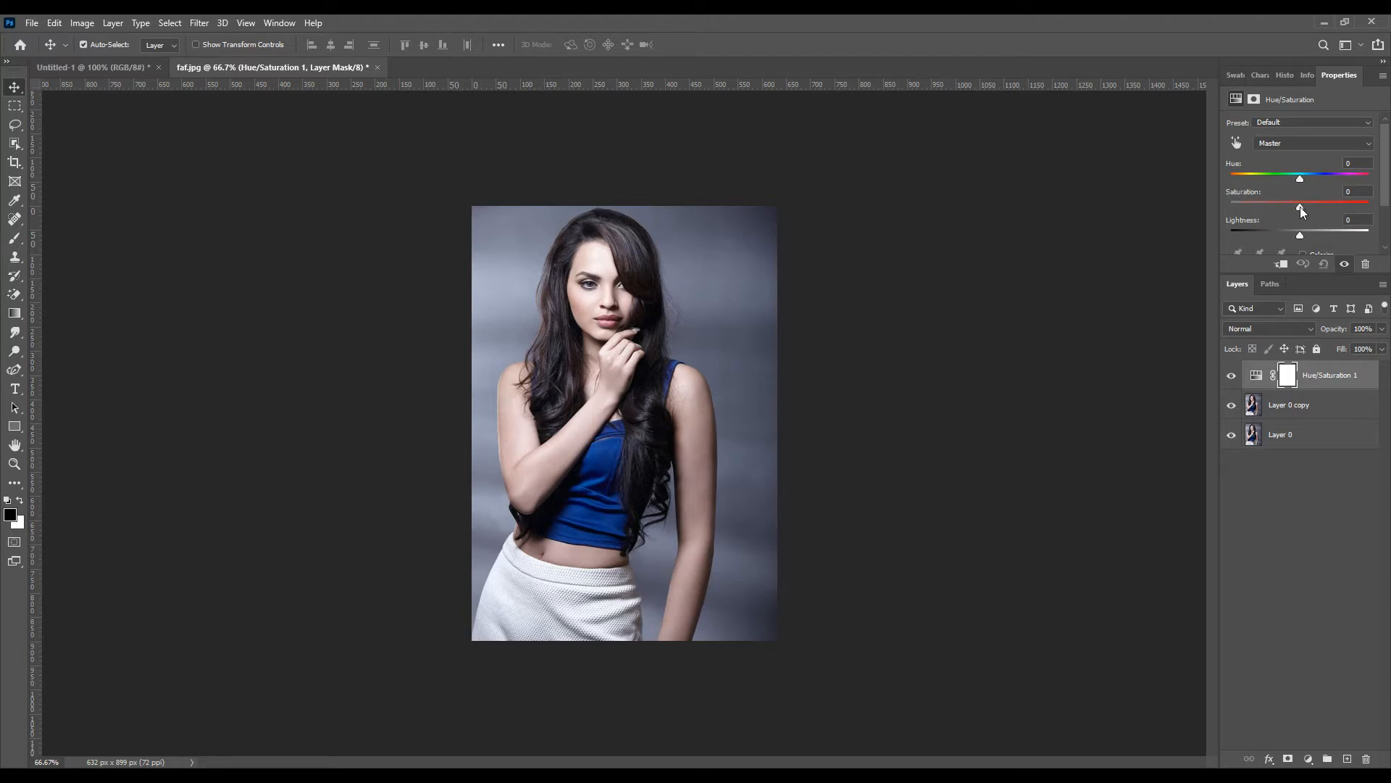
left_click_drag(1300, 207, 1189, 210)
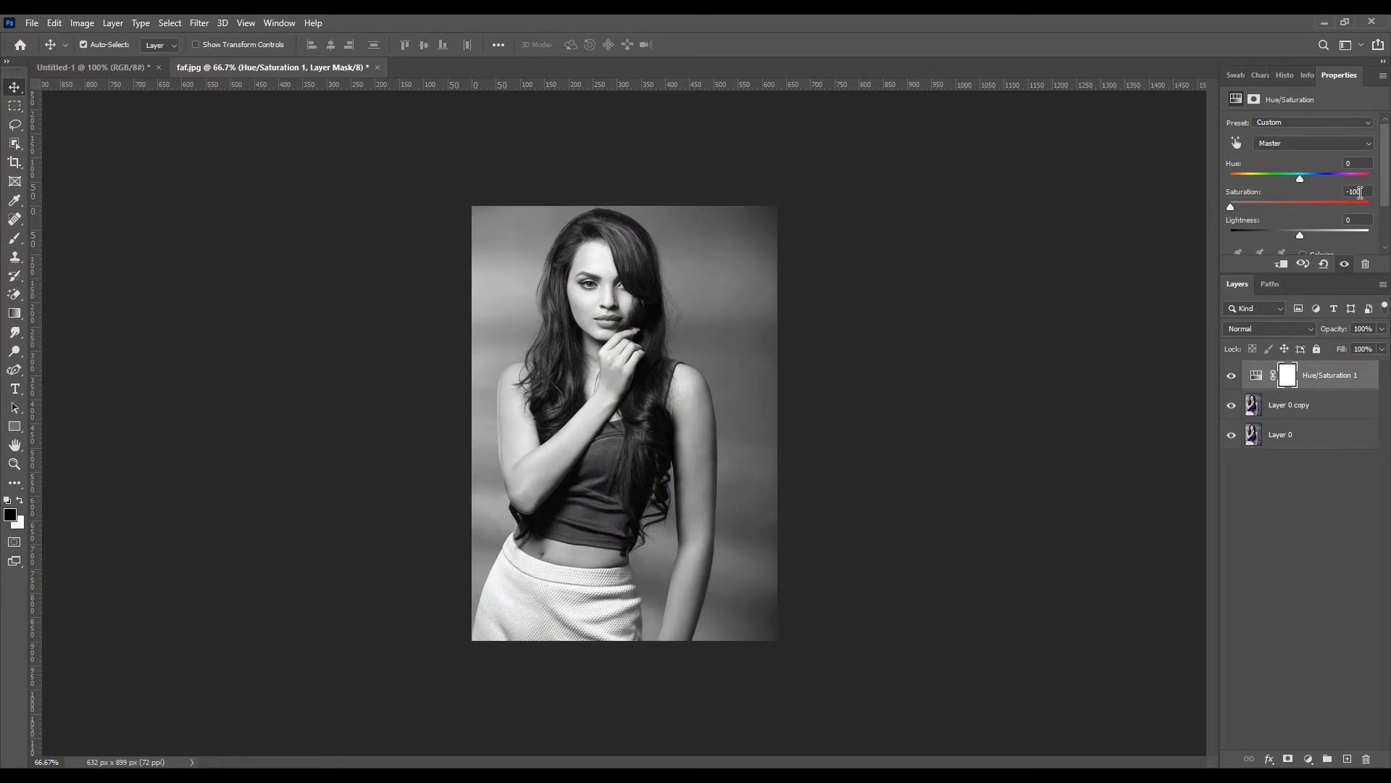
left_click(1324, 379)
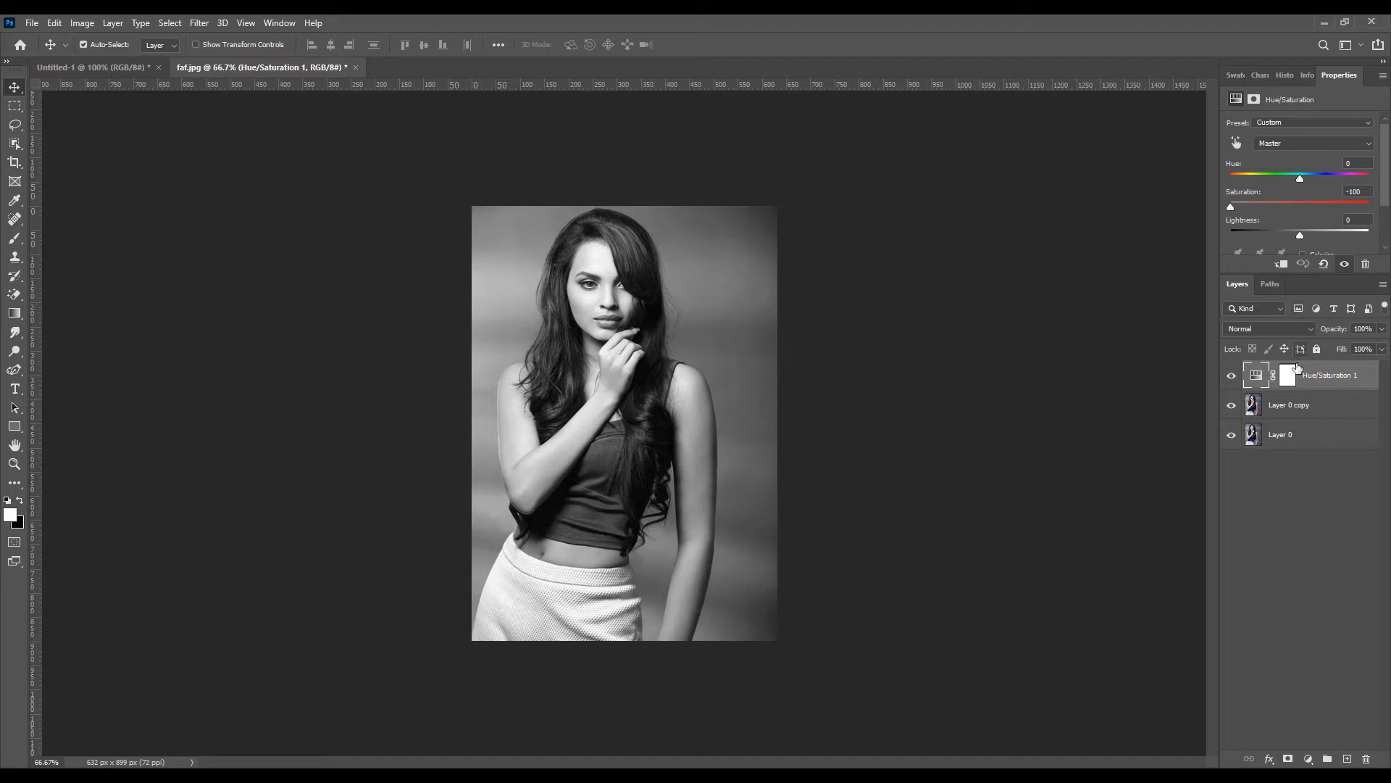
Set the blend mode of Layer 0 copy to Color Dodge and invert the layer's colours
left_click(1259, 410)
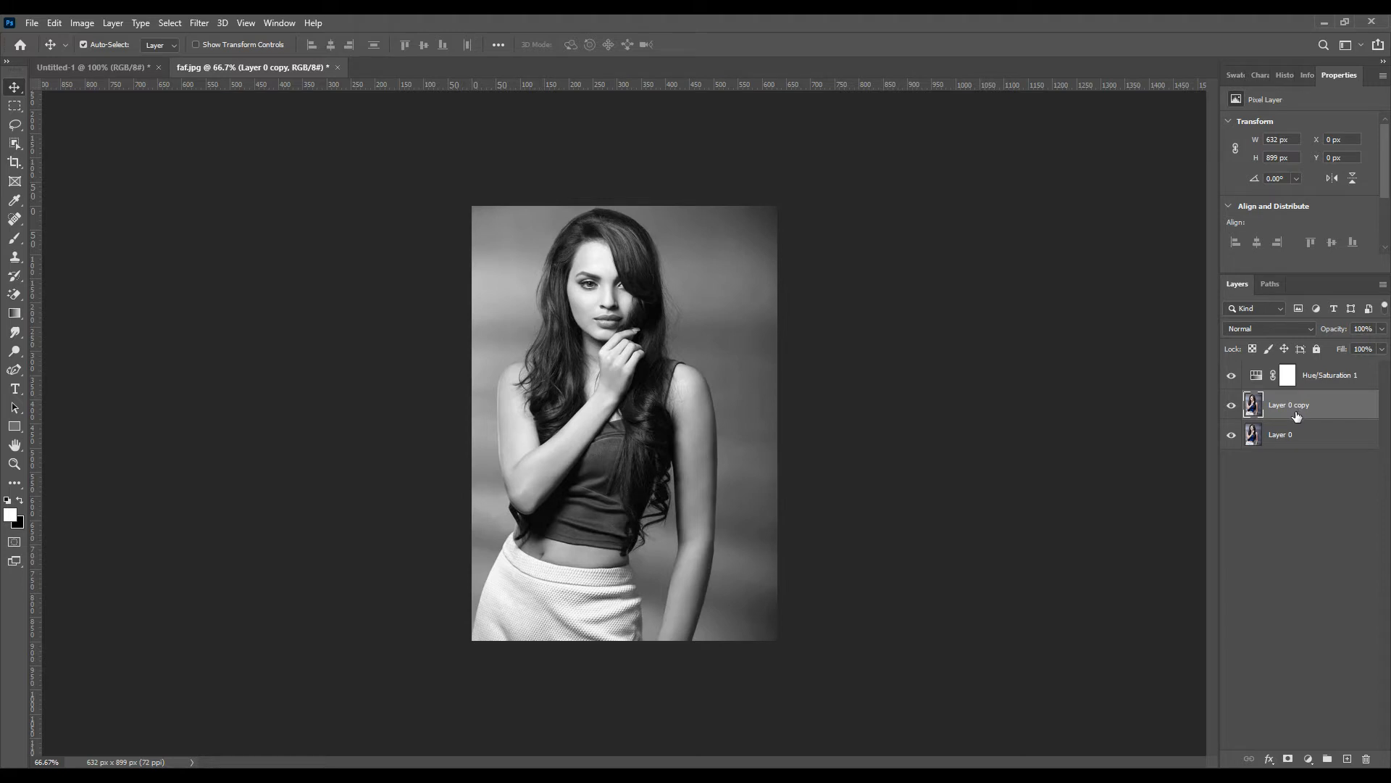
left_click(1247, 329)
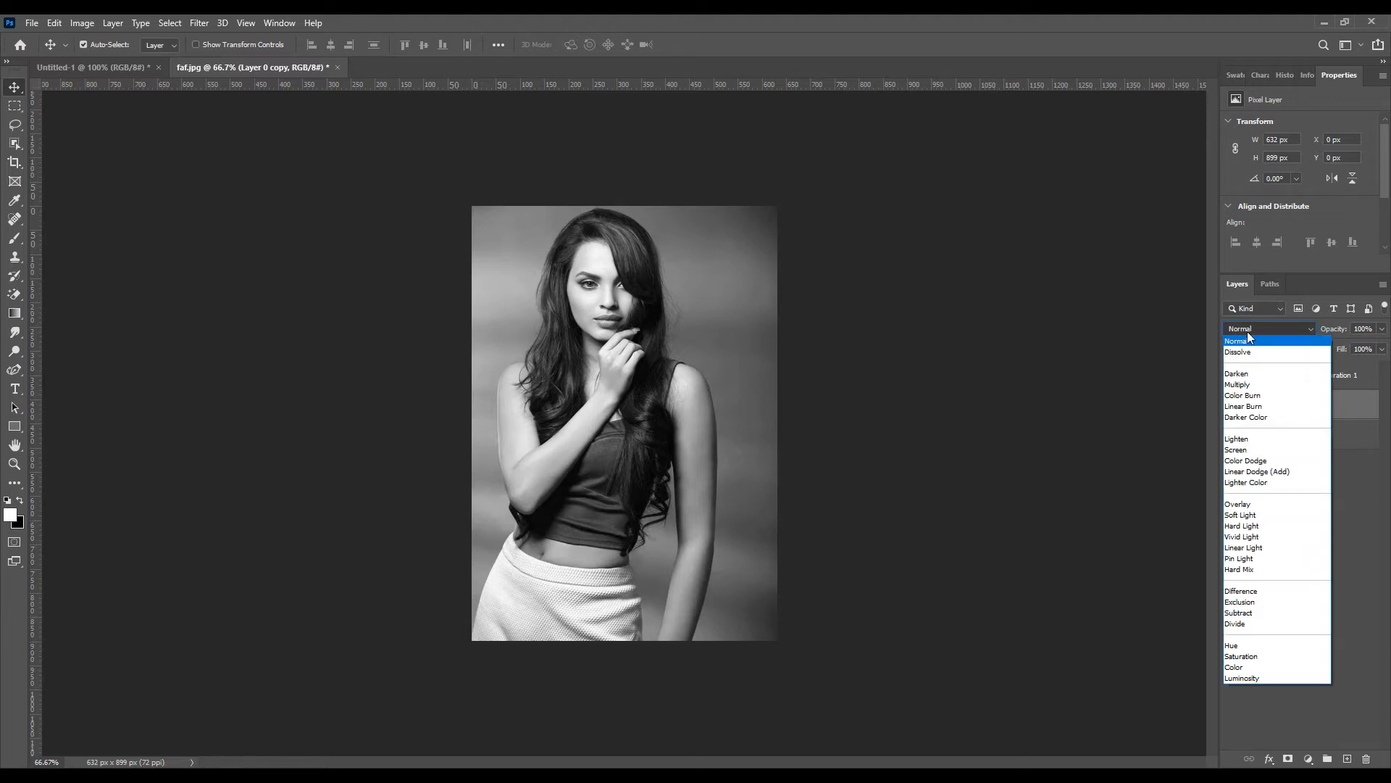
key("Down")
key("Down")
key("Down")
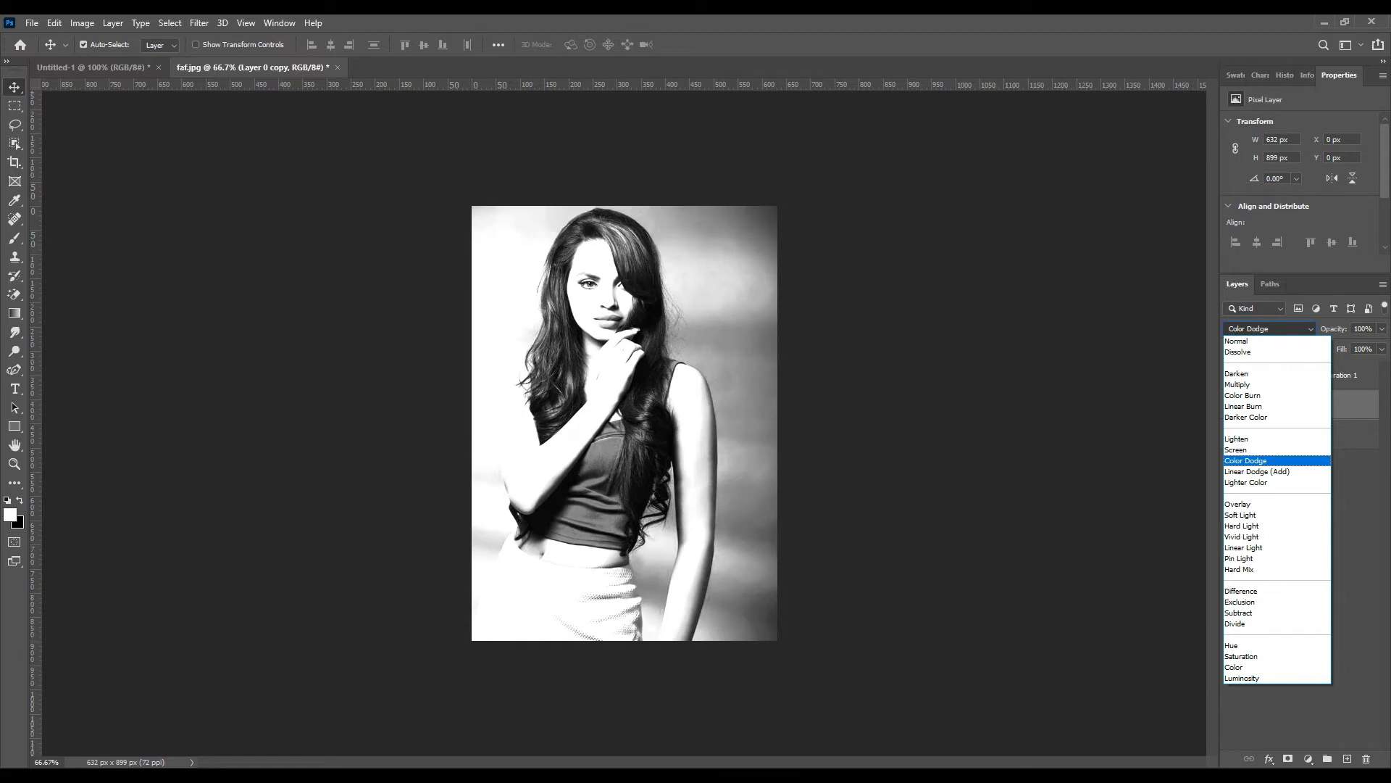
left_click(1259, 461)
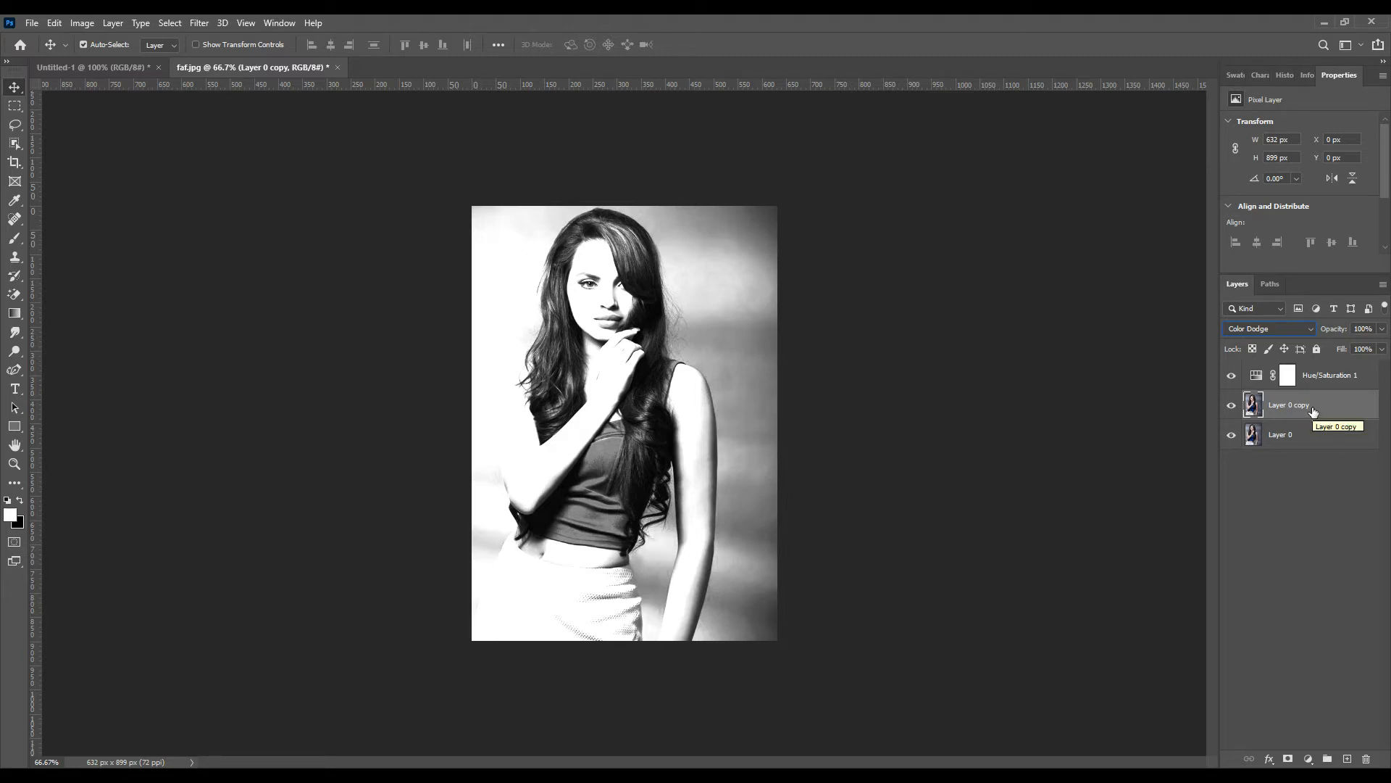
key("ctrl")
key("ctrl+i")
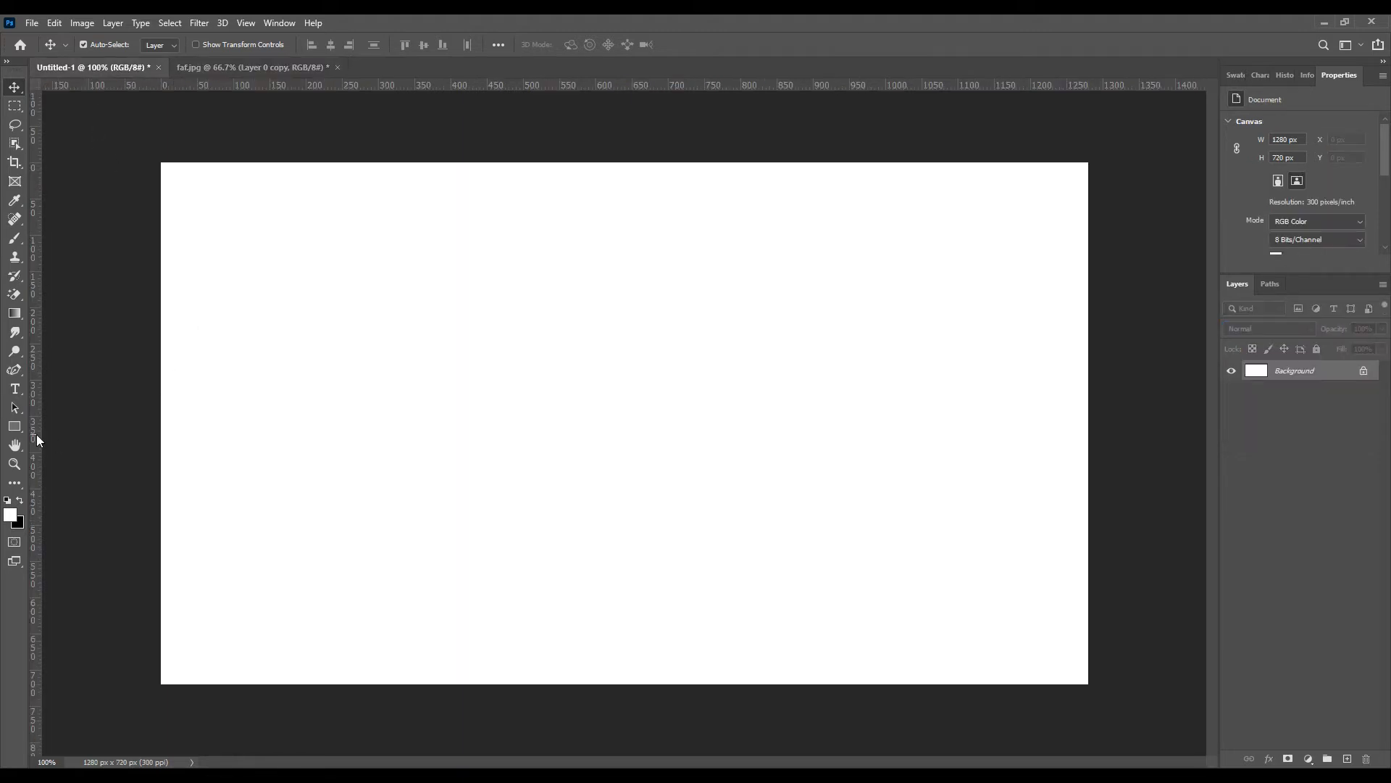
Add the text "ctrl + I" to the blank canvas of the Untitled-1 document
left_click(14, 390)
left_click(408, 410)
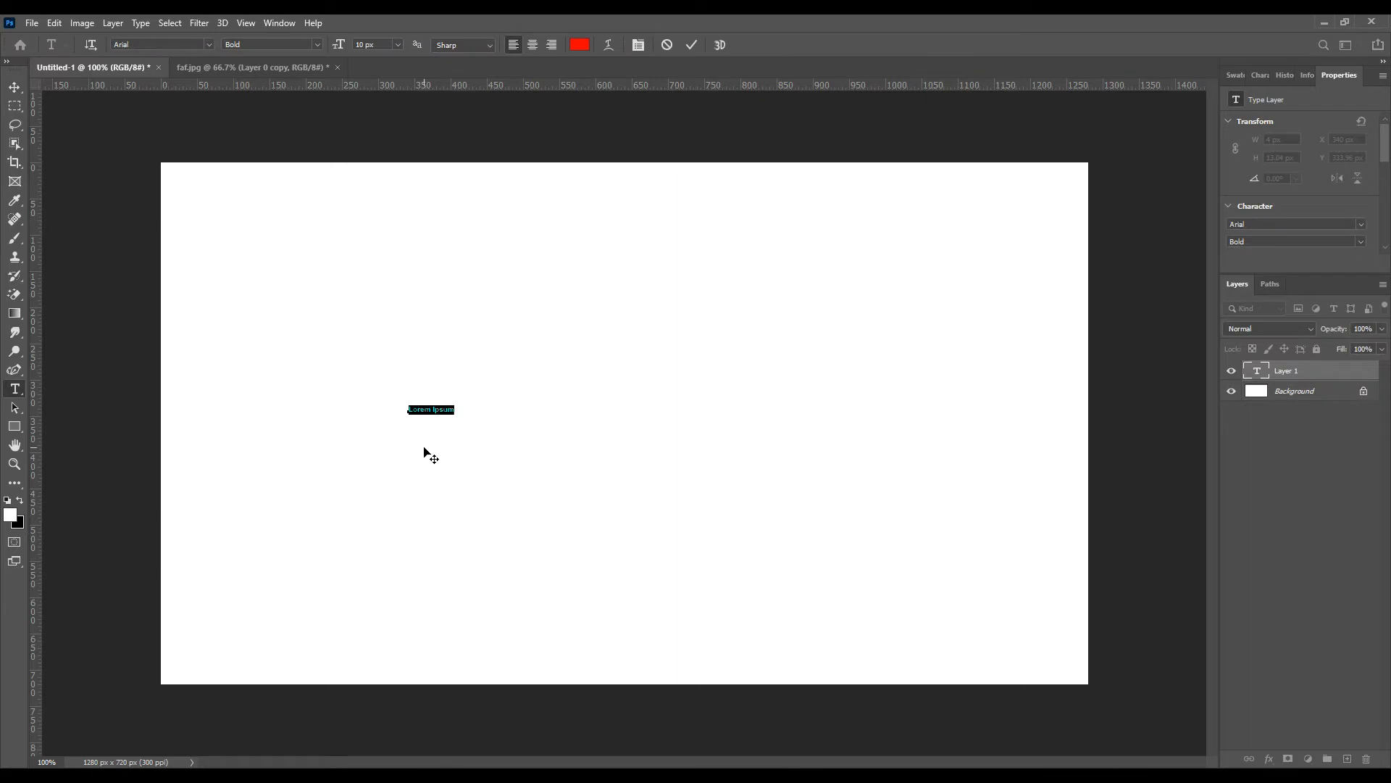
key("BackSpace")
type("ctrl =")
key("BackSpace")
type("+ I")
Scale the "ctrl + I" text up to about 1035% of its size
left_click(15, 87)
key("ctrl+t")
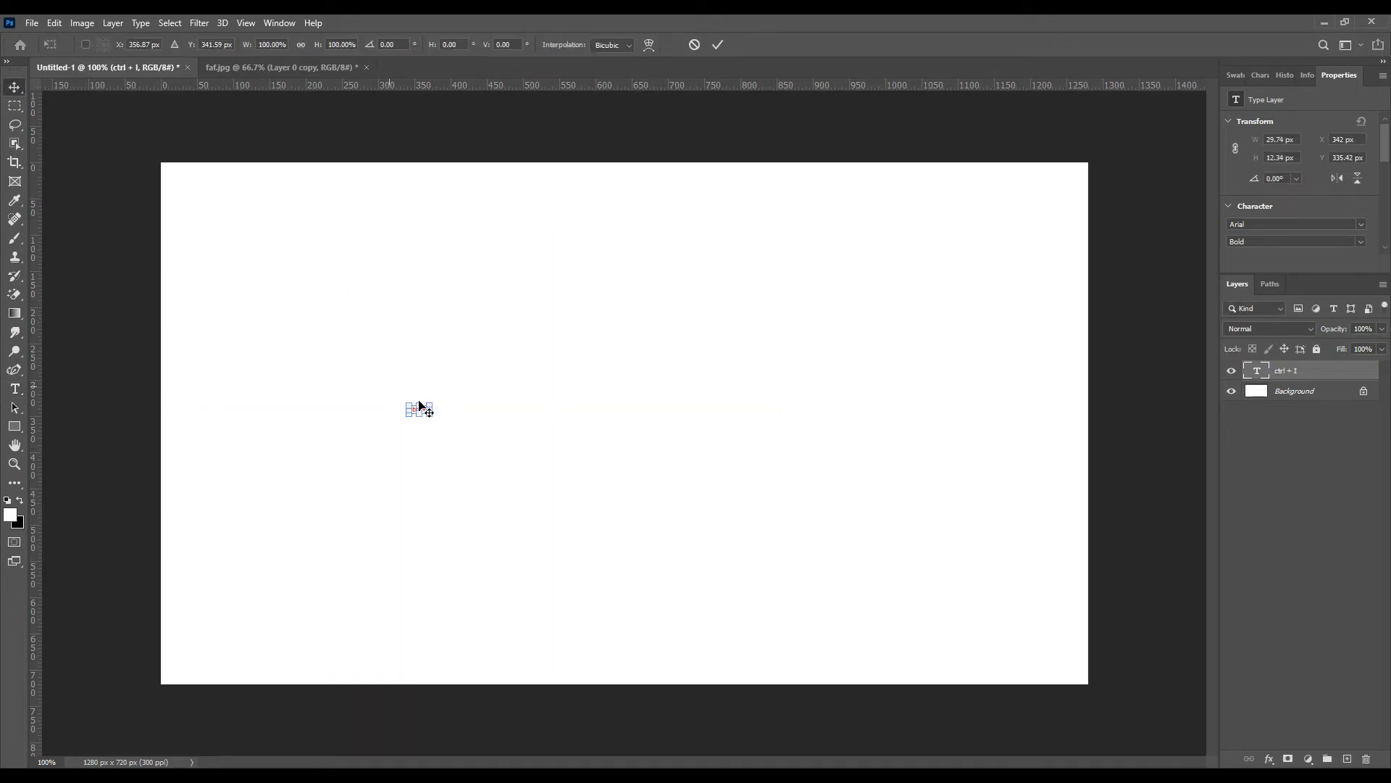
left_click_drag(432, 419, 602, 553)
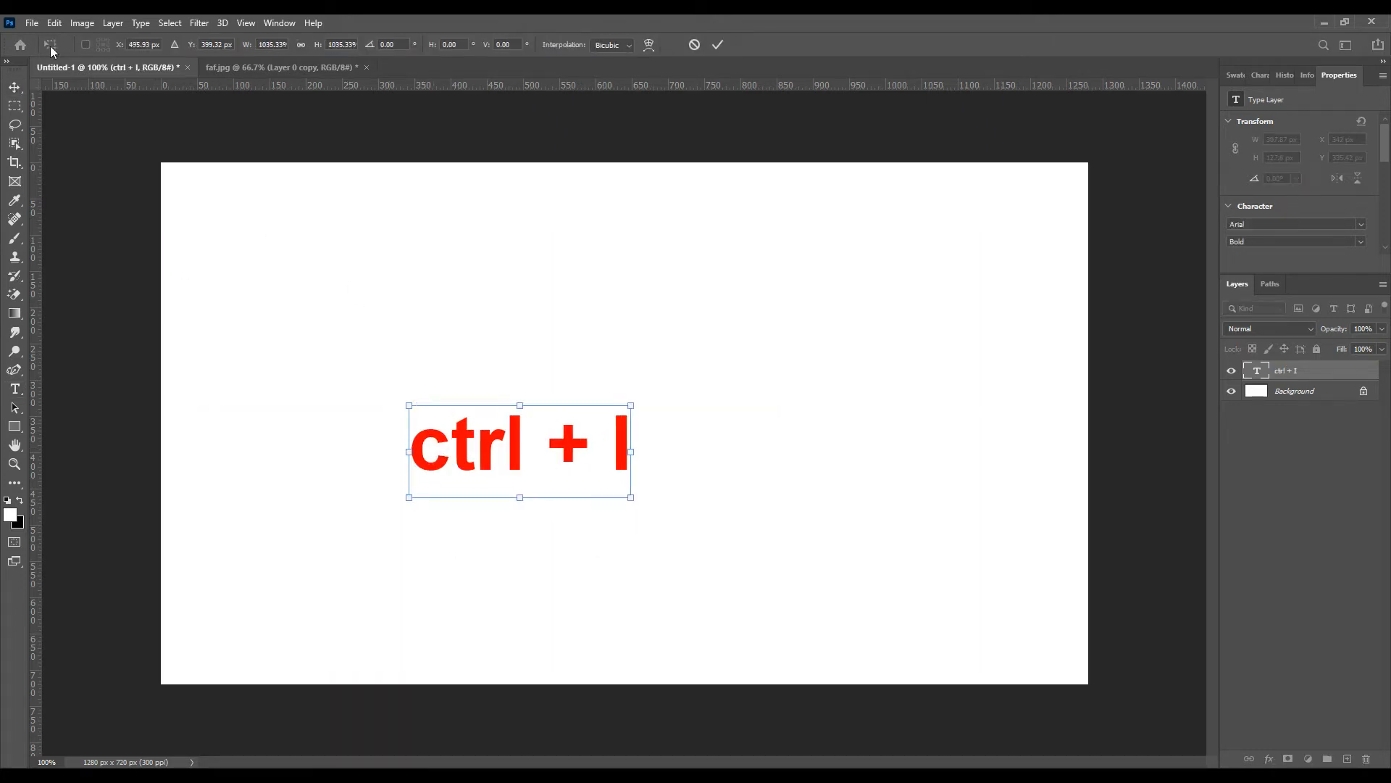
Return to the faf.jpg document and apply a Gaussian Blur with a 20.9 pixel radius to Layer 0 copy
left_click(229, 67)
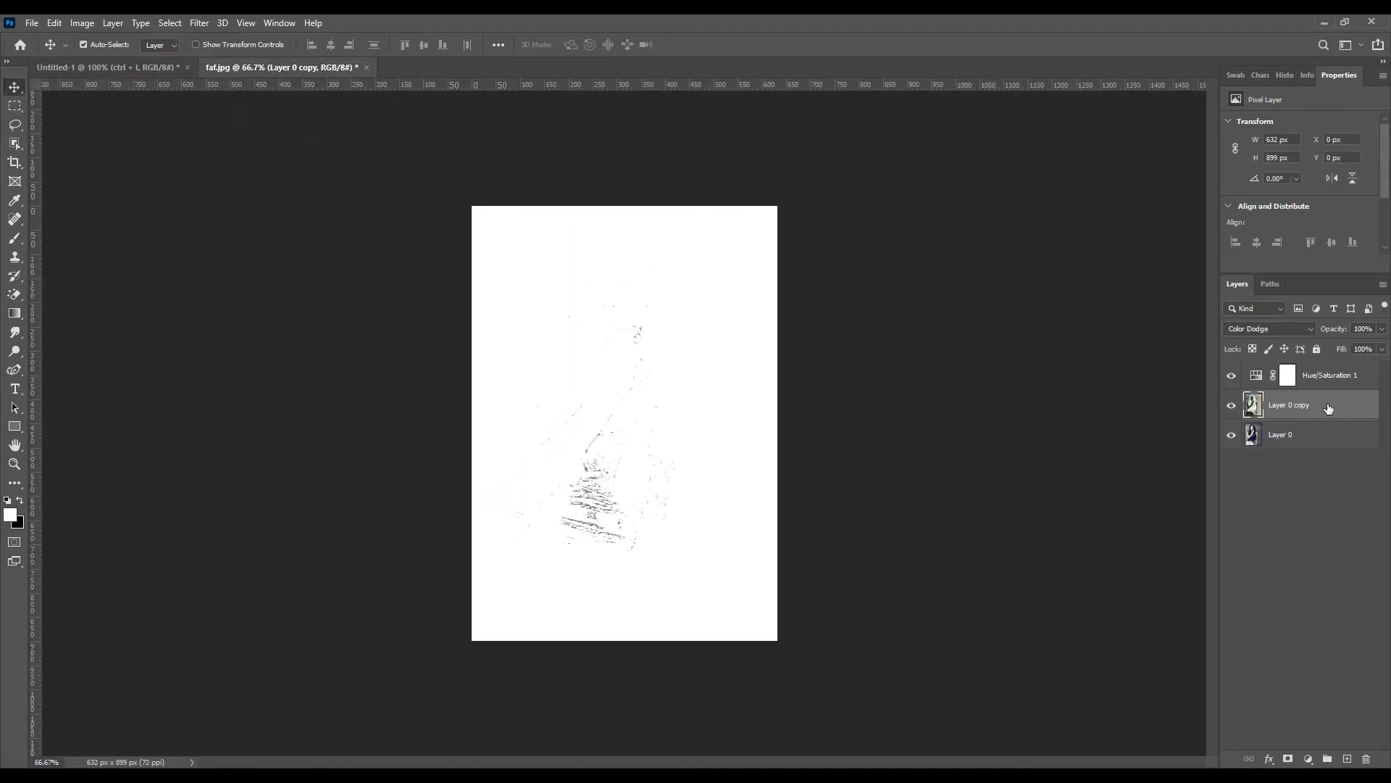
left_click(200, 23)
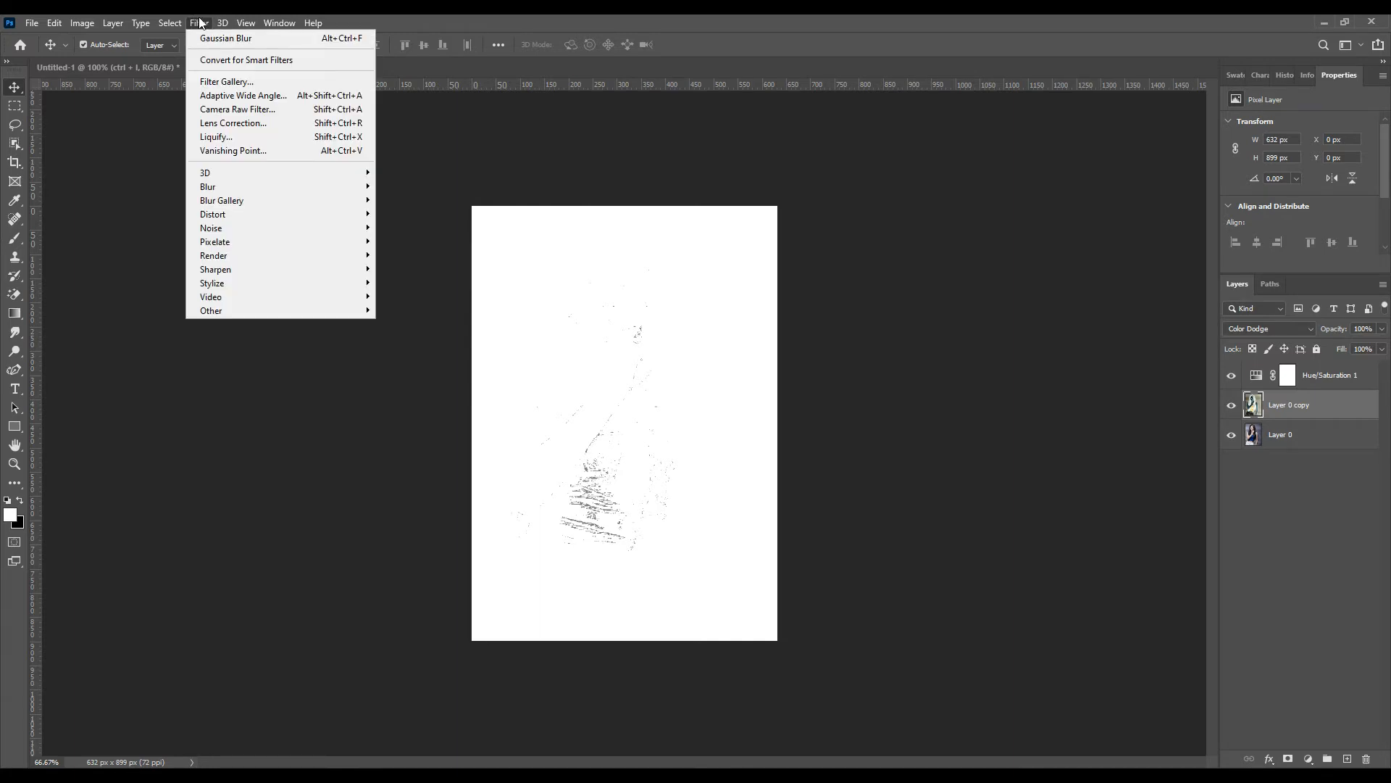
mouse_move(210, 186)
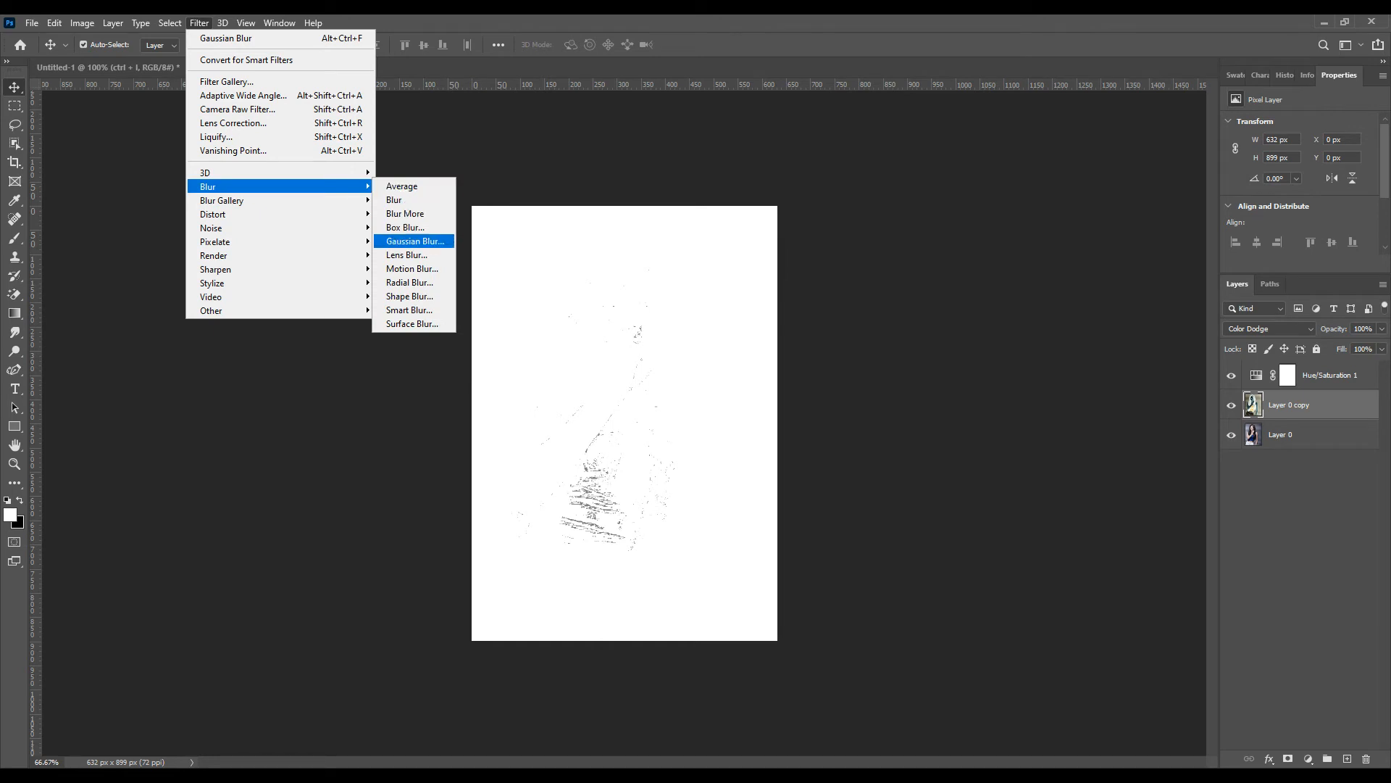
left_click(417, 241)
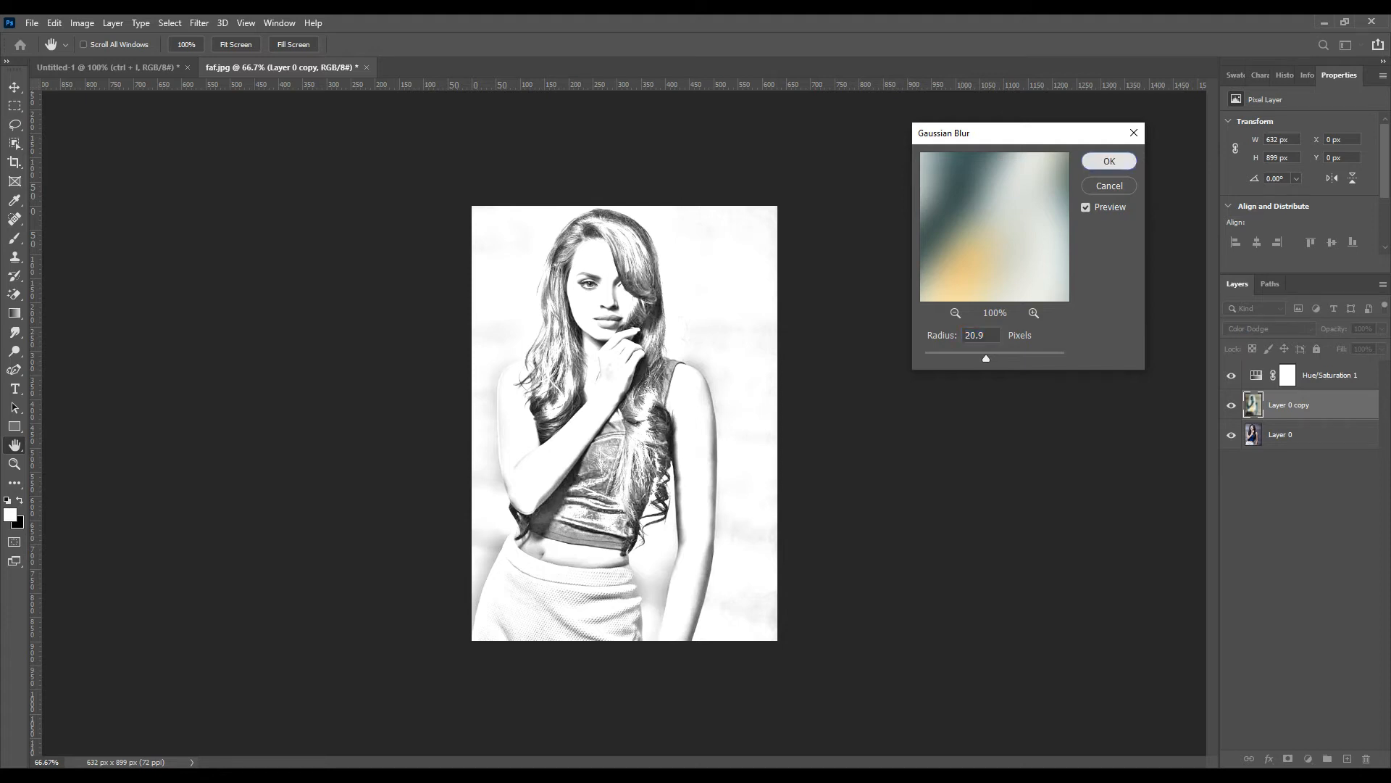
left_click(1109, 161)
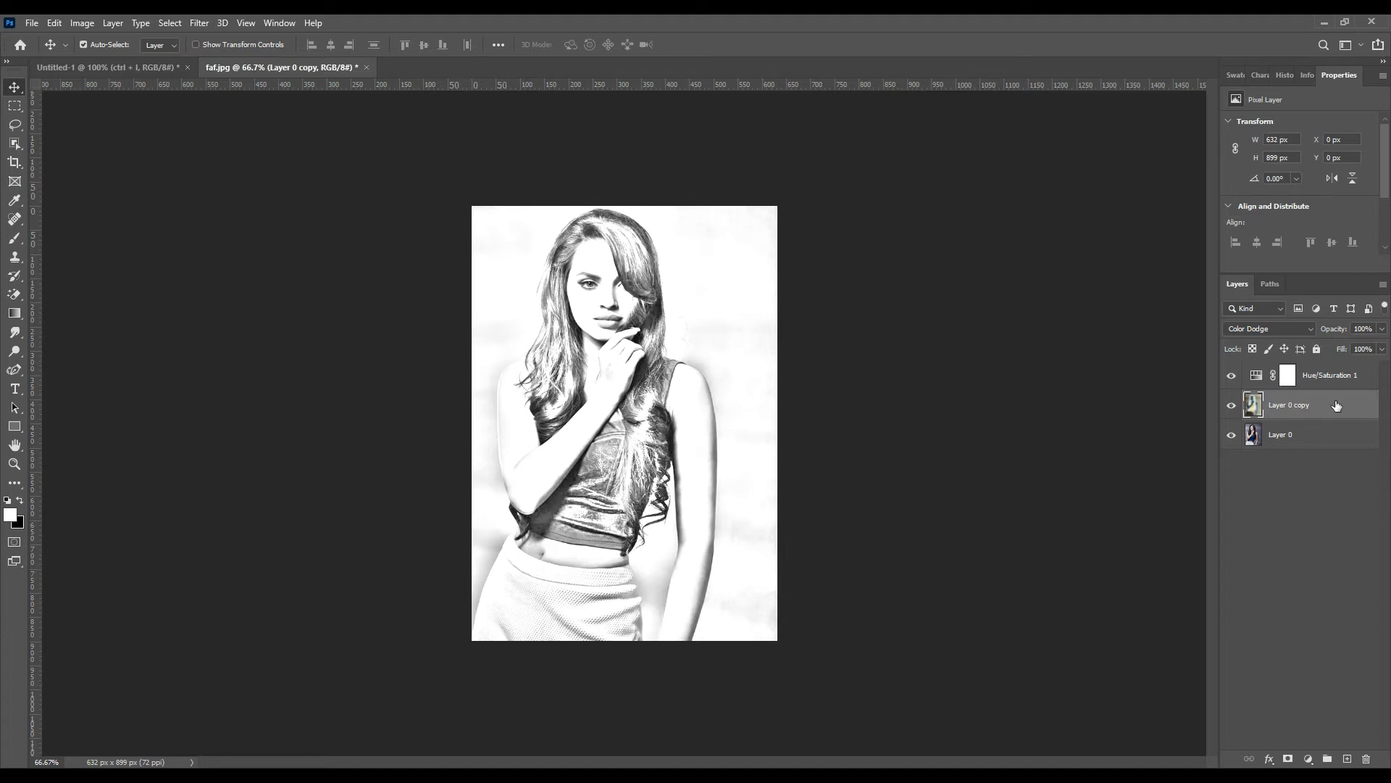
Add a Levels adjustment layer above Layer 0 copy and set its black input level to 98
left_click(1309, 759)
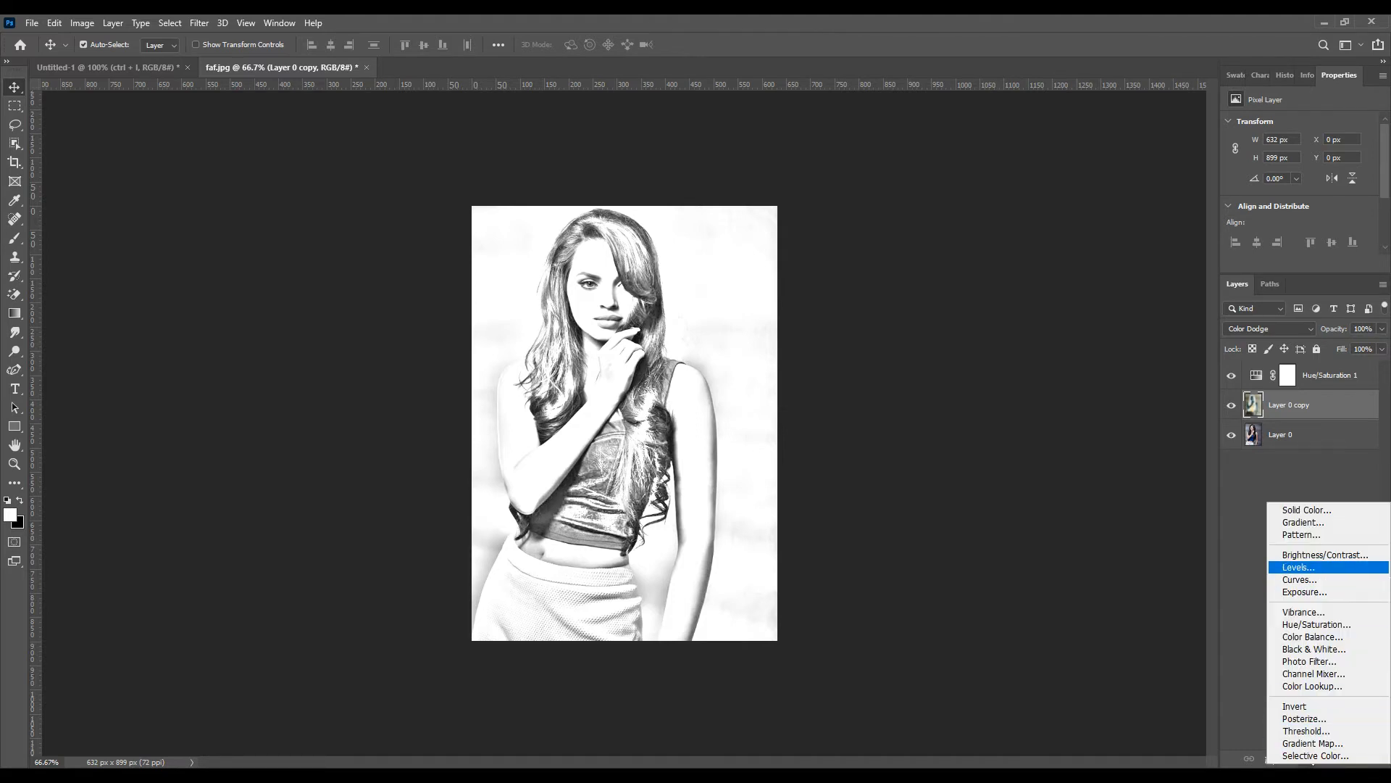
left_click(1286, 568)
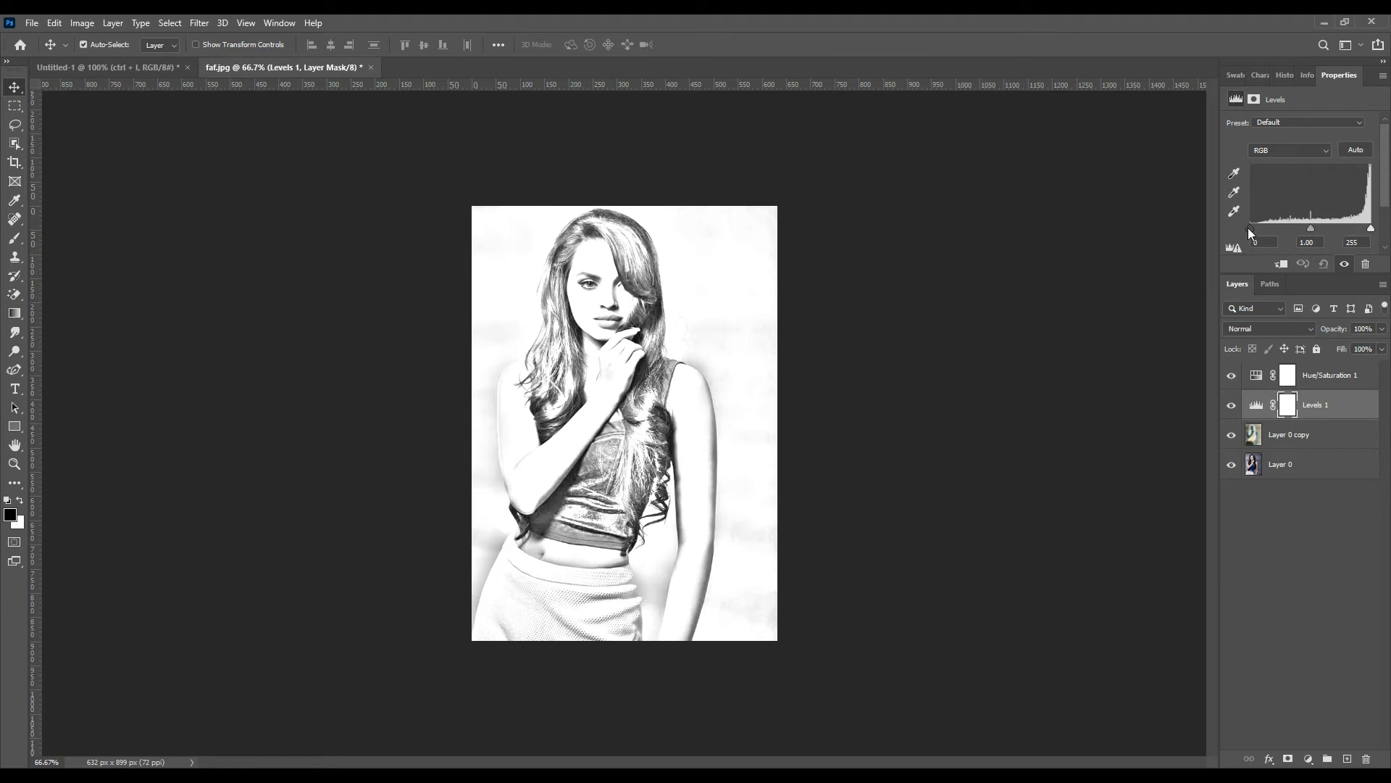
left_click_drag(1249, 227, 1289, 227)
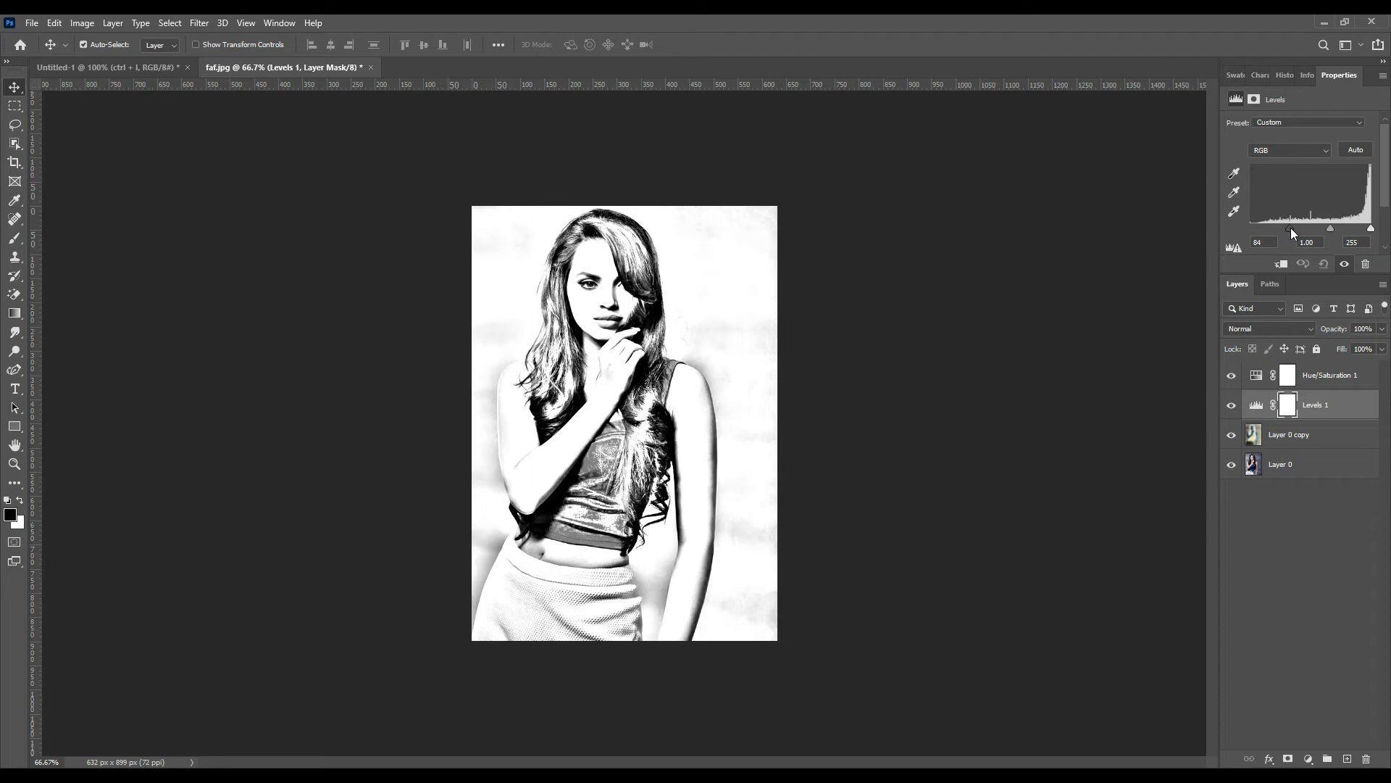
left_click_drag(1291, 228, 1297, 228)
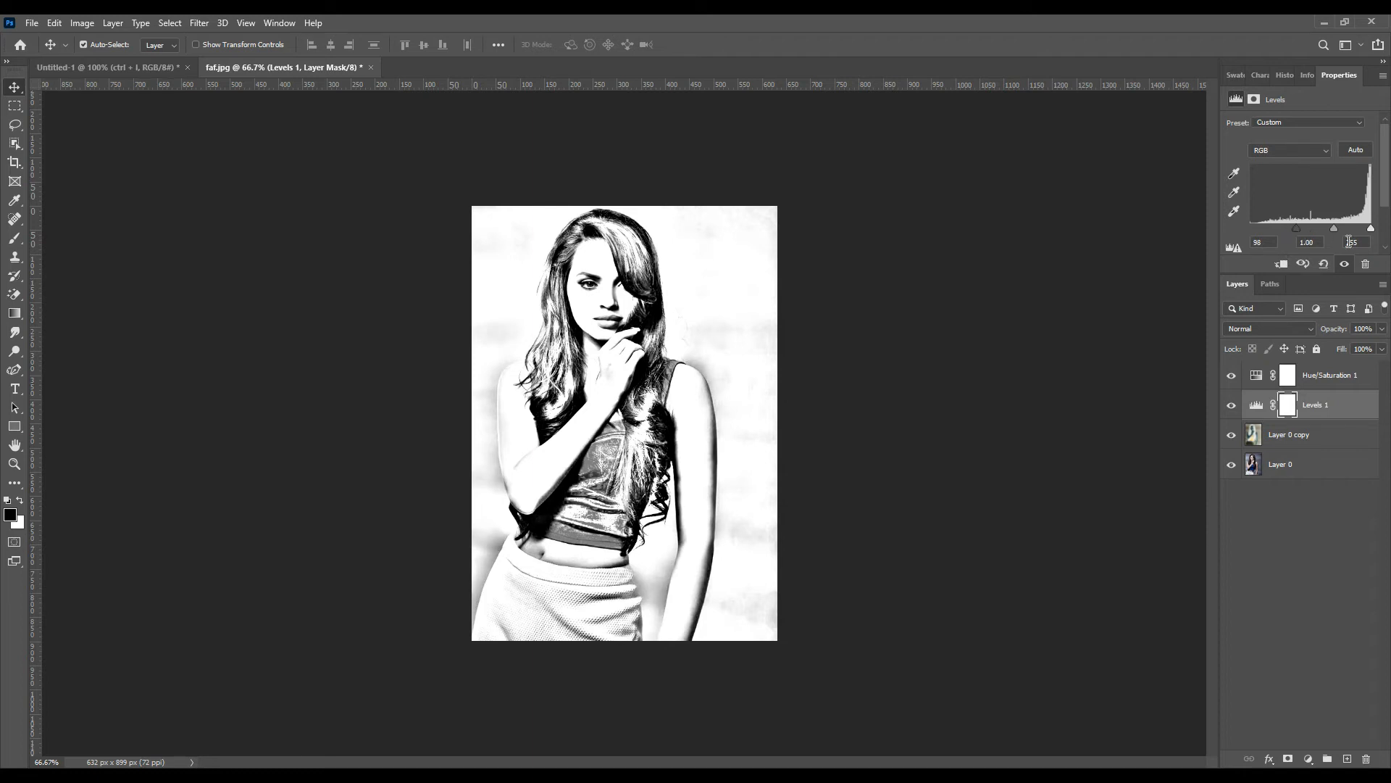
Move the Levels 1 adjustment layer above Hue/Saturation 1 in the layer stack
left_click(1336, 440)
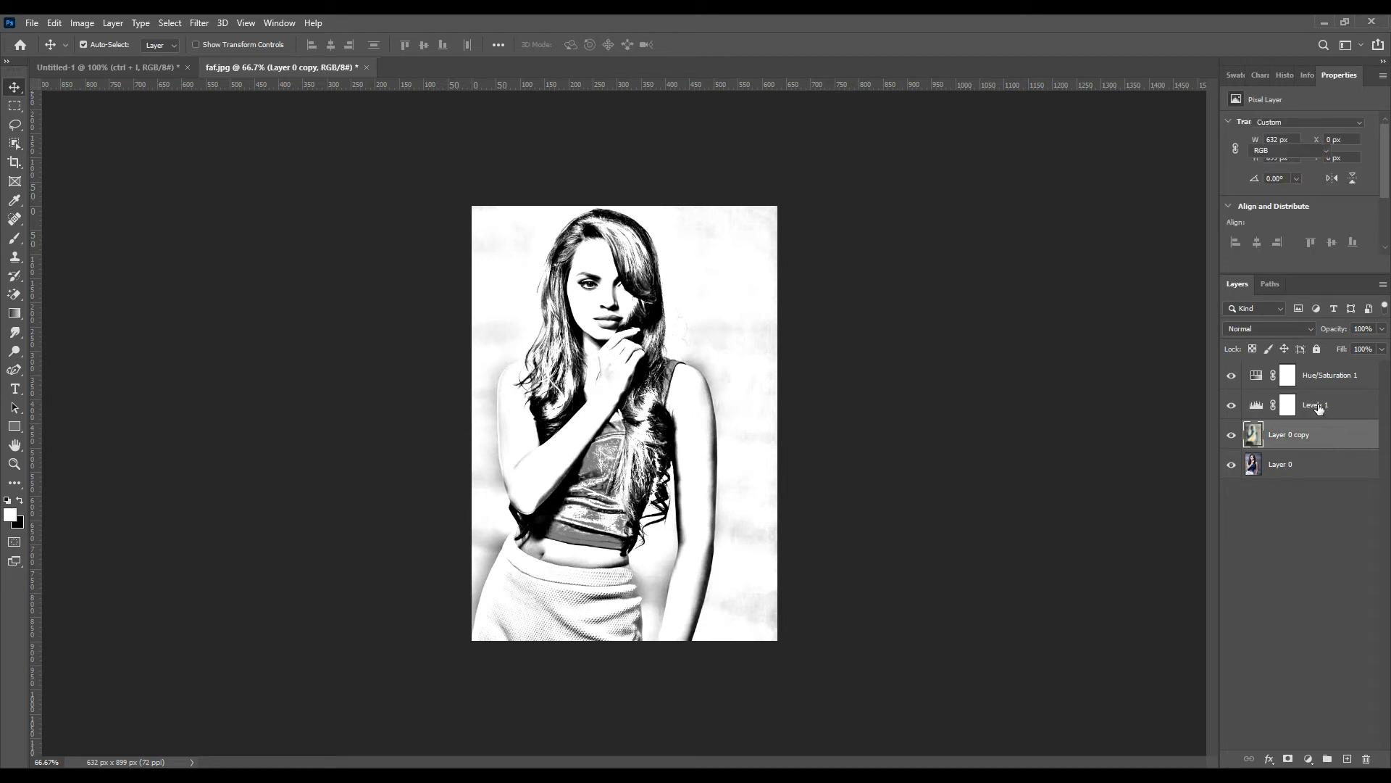
left_click(1294, 411)
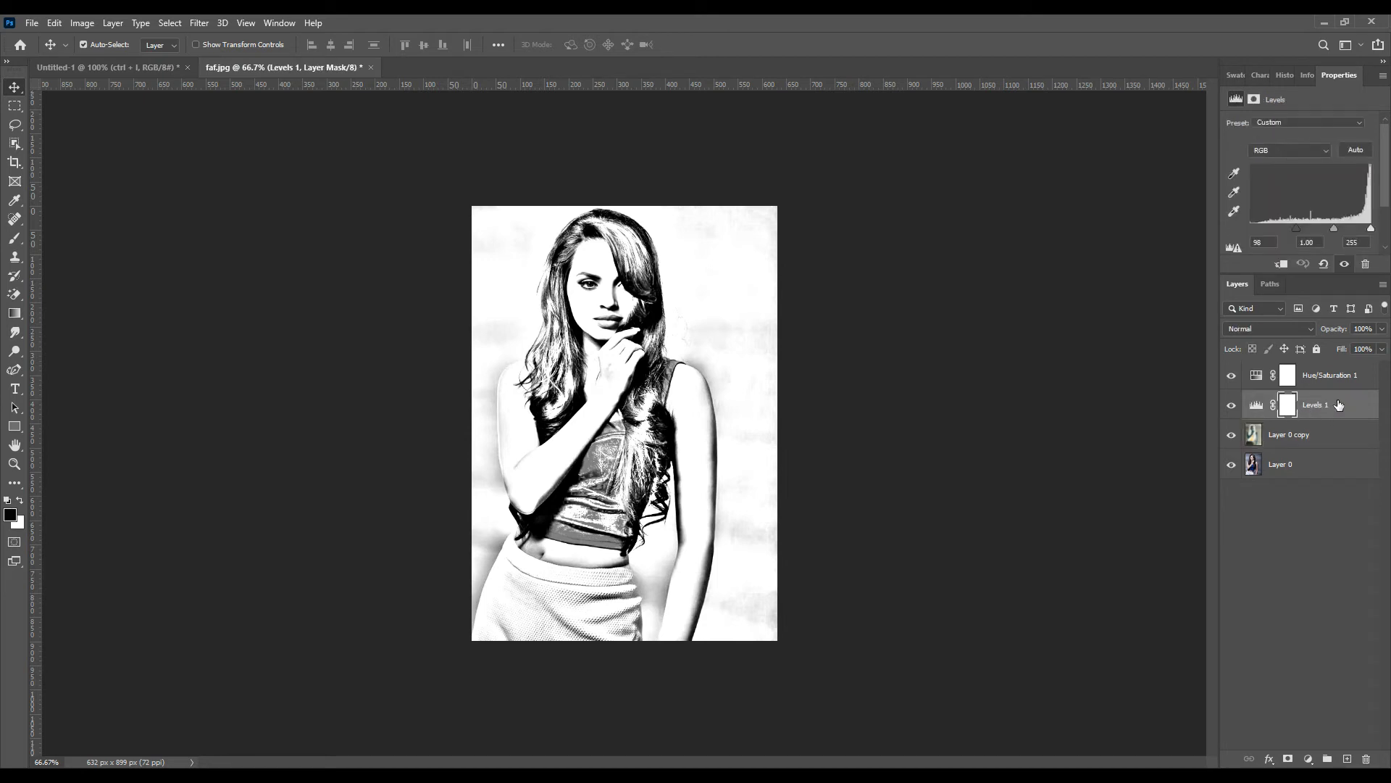
left_click_drag(1339, 405, 1328, 367)
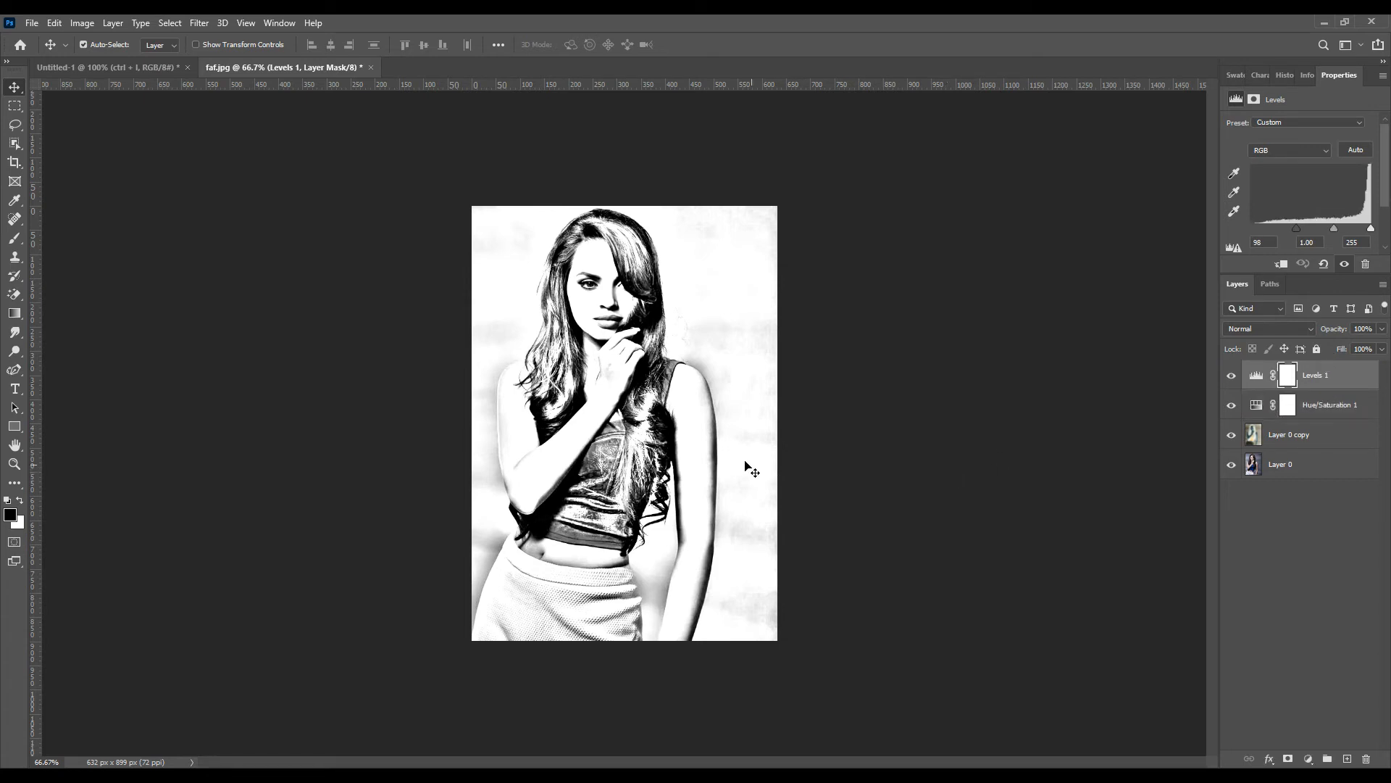
left_click(666, 328, "ctrl")
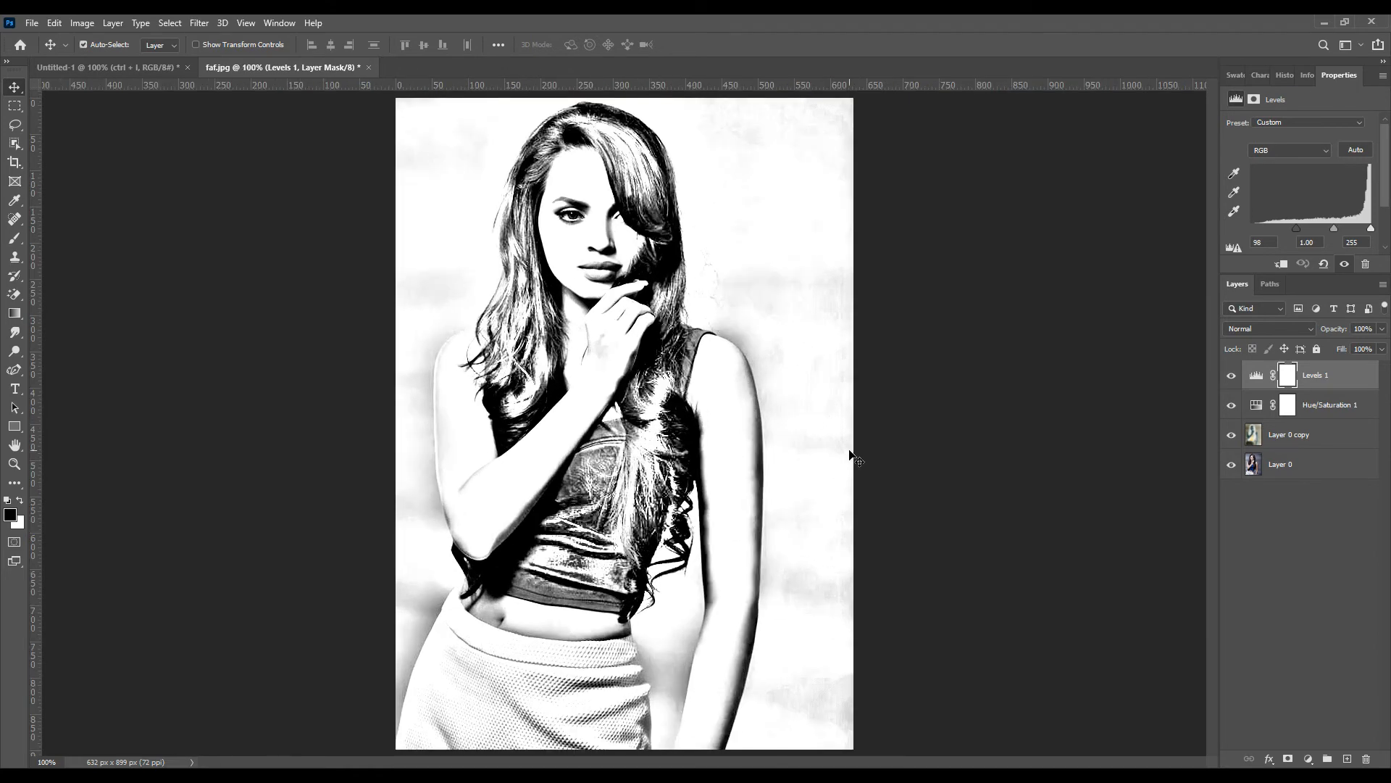
left_click(849, 451, "ctrl+alt")
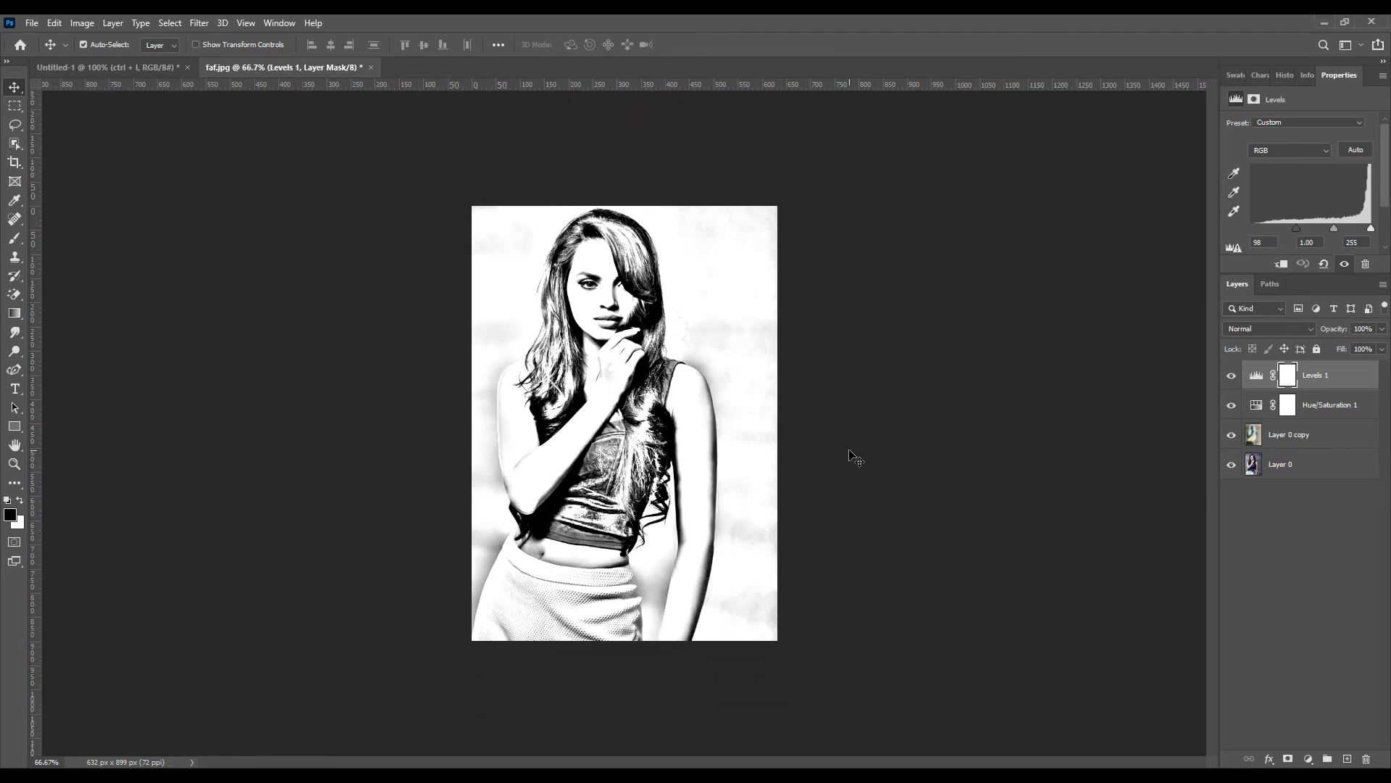
Use a soft black brush on Layer 0 copy at 400 px size, 0% hardness and 40% opacity
left_click(1298, 436)
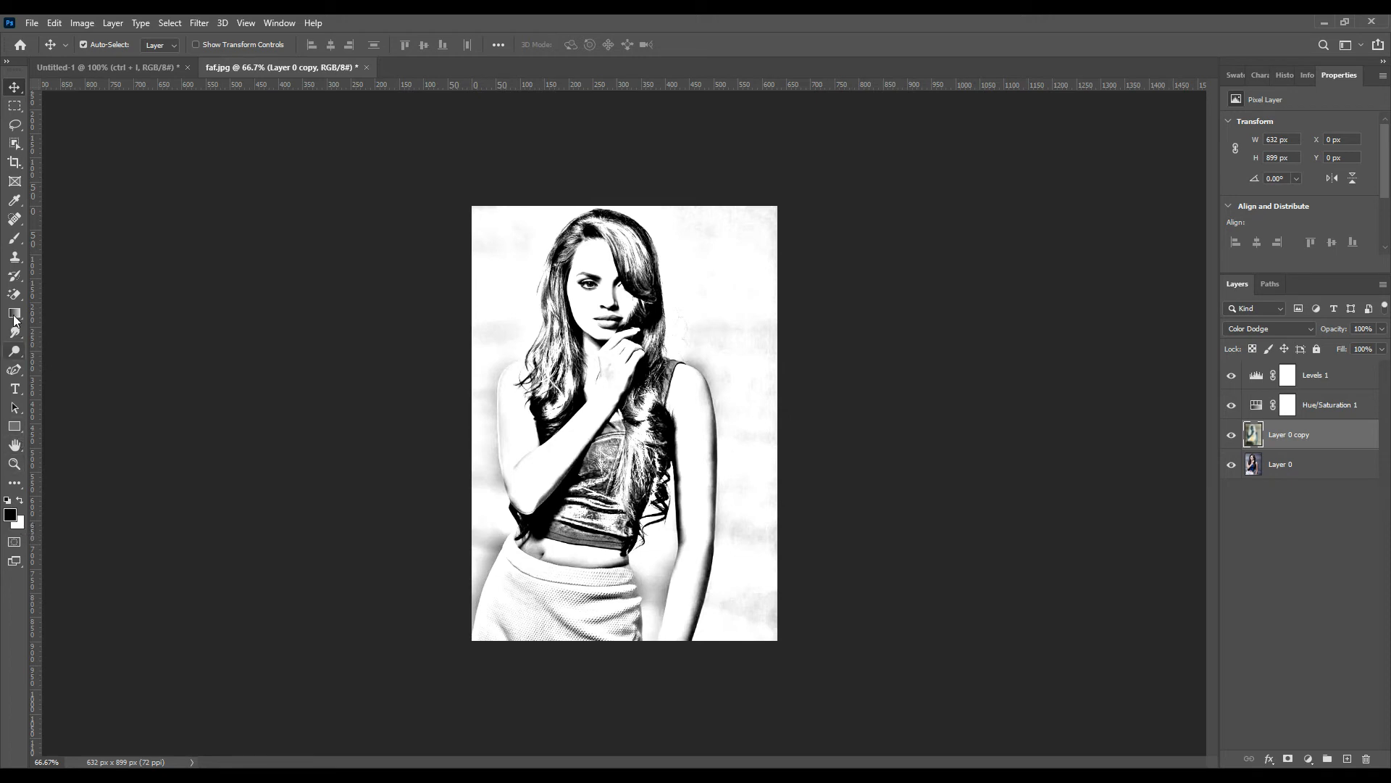
left_click(15, 241)
left_click(73, 238)
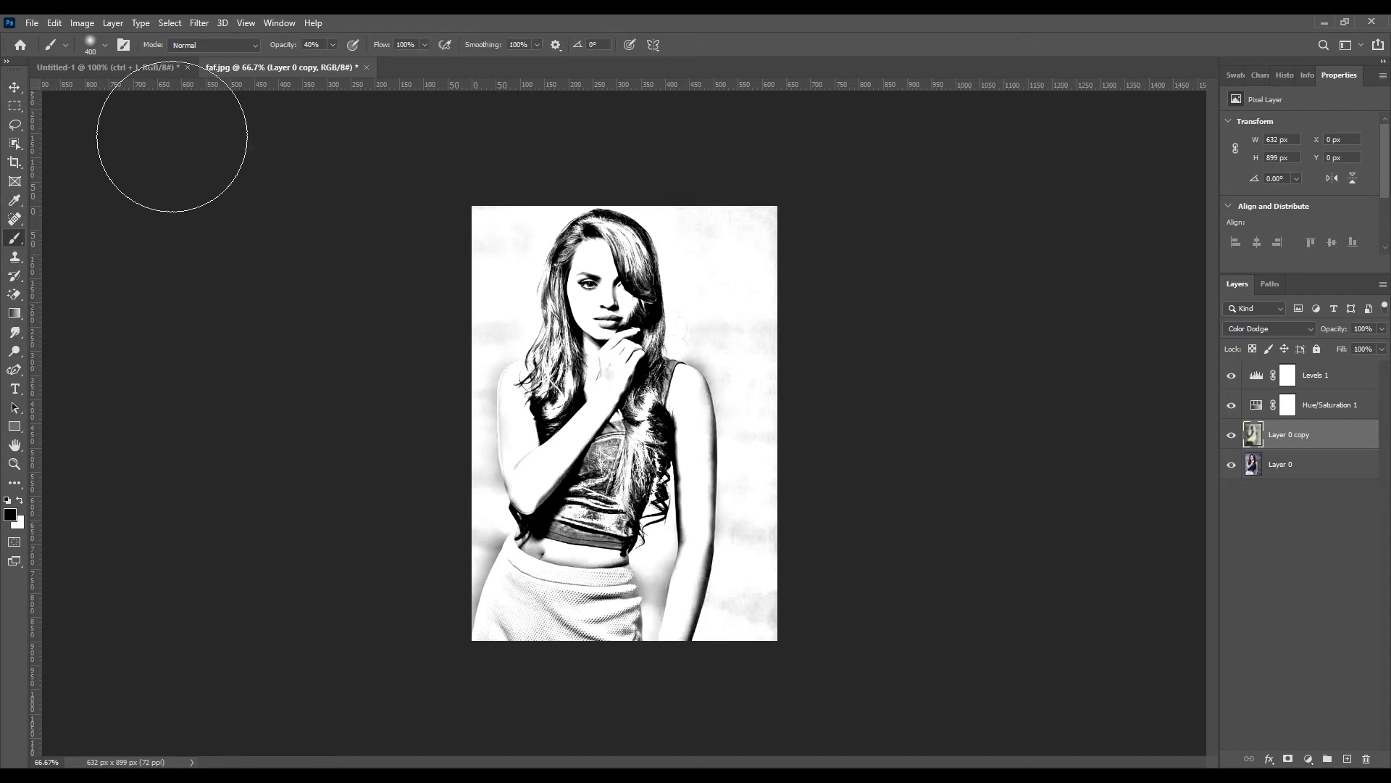
left_click(101, 45)
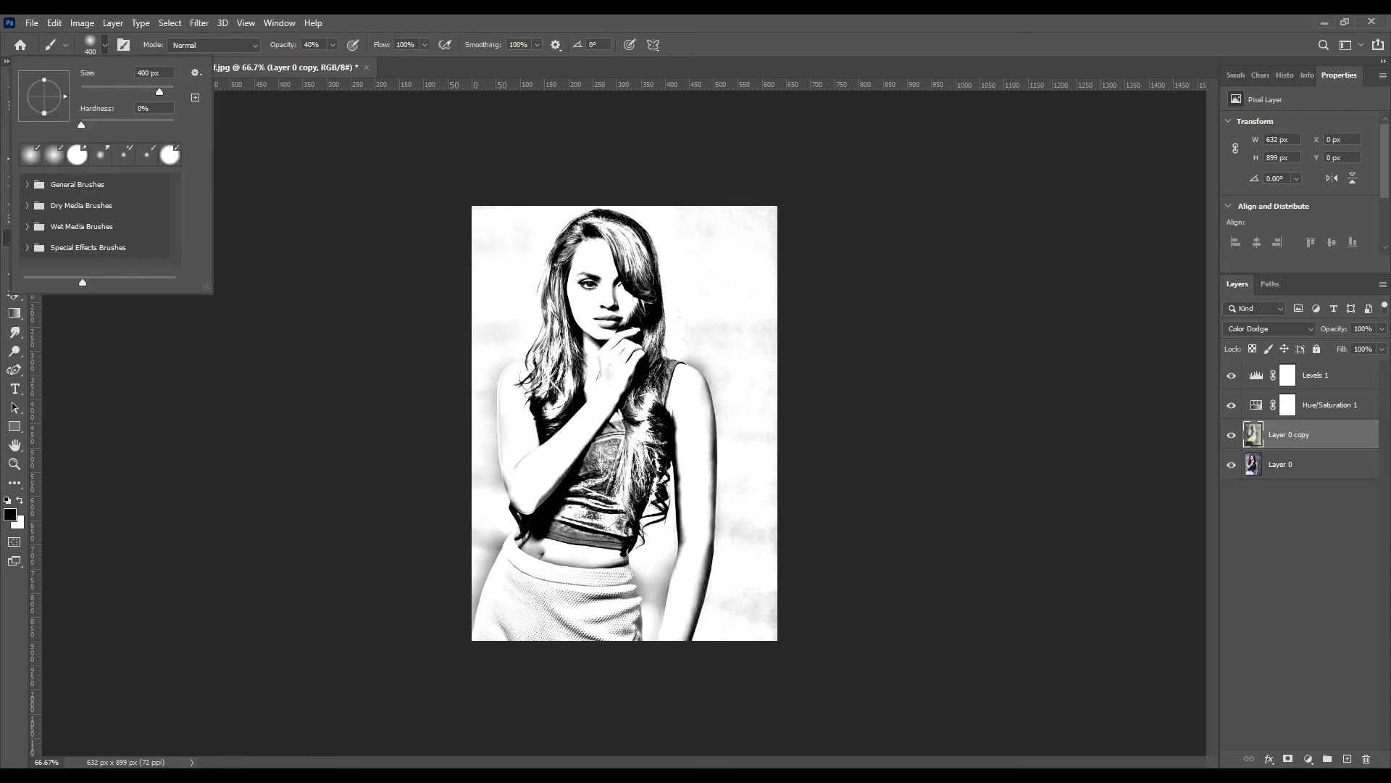
double_click(143, 73)
left_click(312, 45)
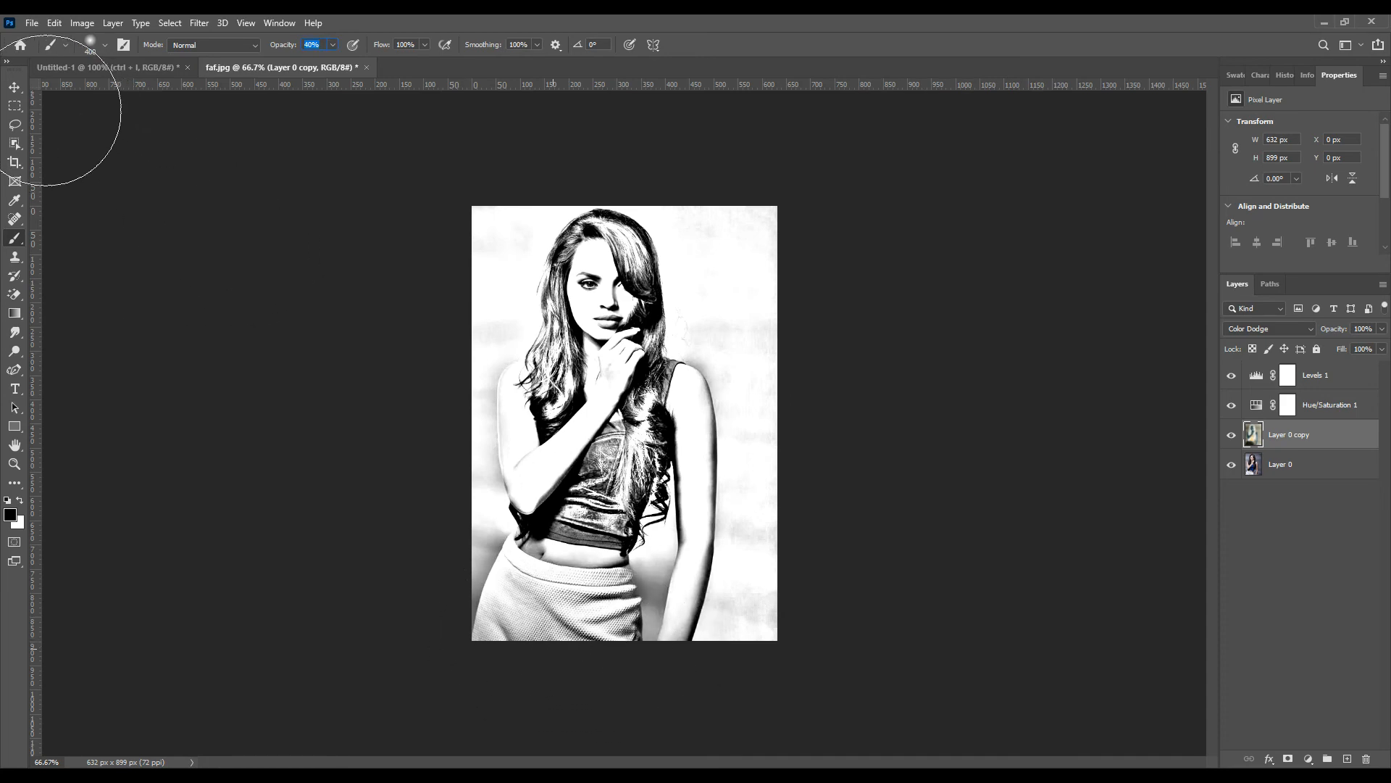
left_click(14, 87)
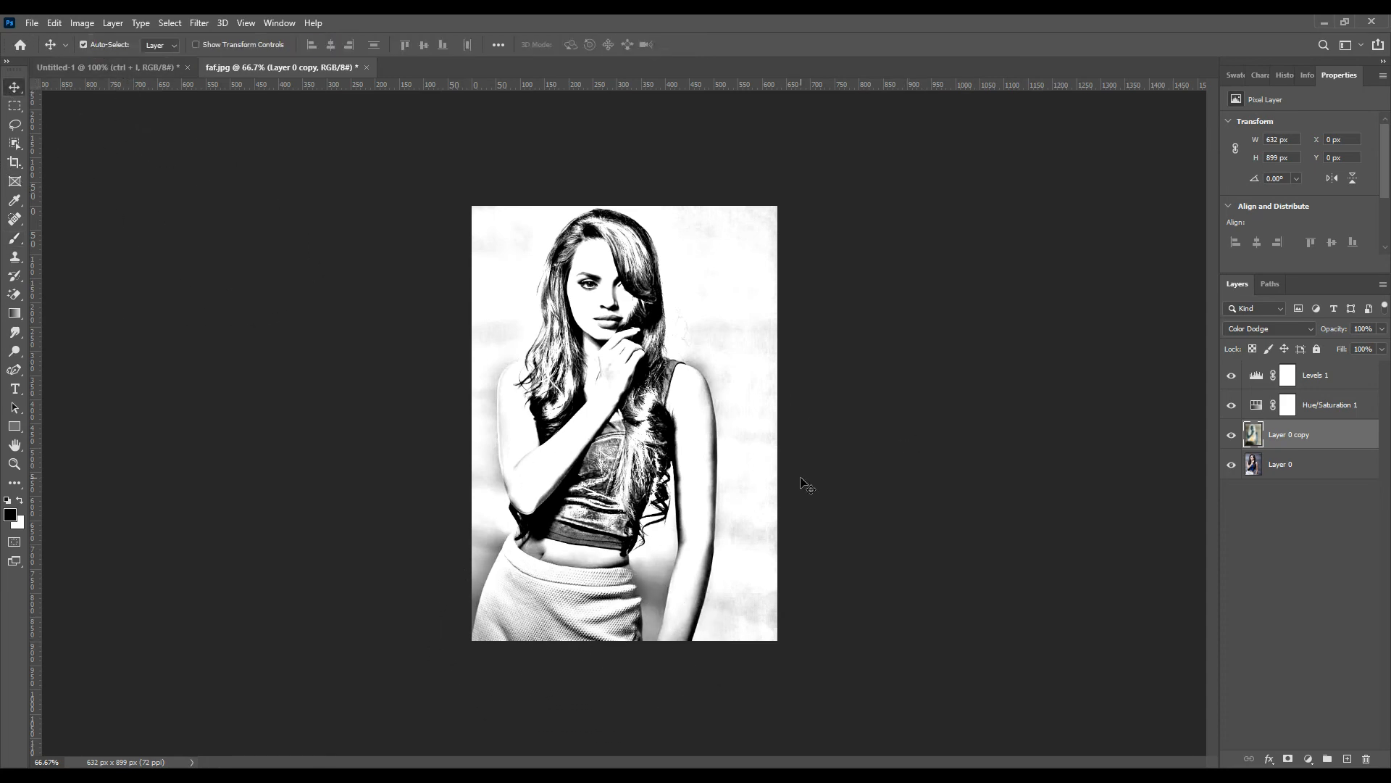
Try merging Levels 1, Hue/Saturation 1 and Layer 0 copy into one layer, and undo the merge
key("ctrl+shift+s")
key("Escape")
left_click(1329, 377, "shift")
right_click(1327, 401)
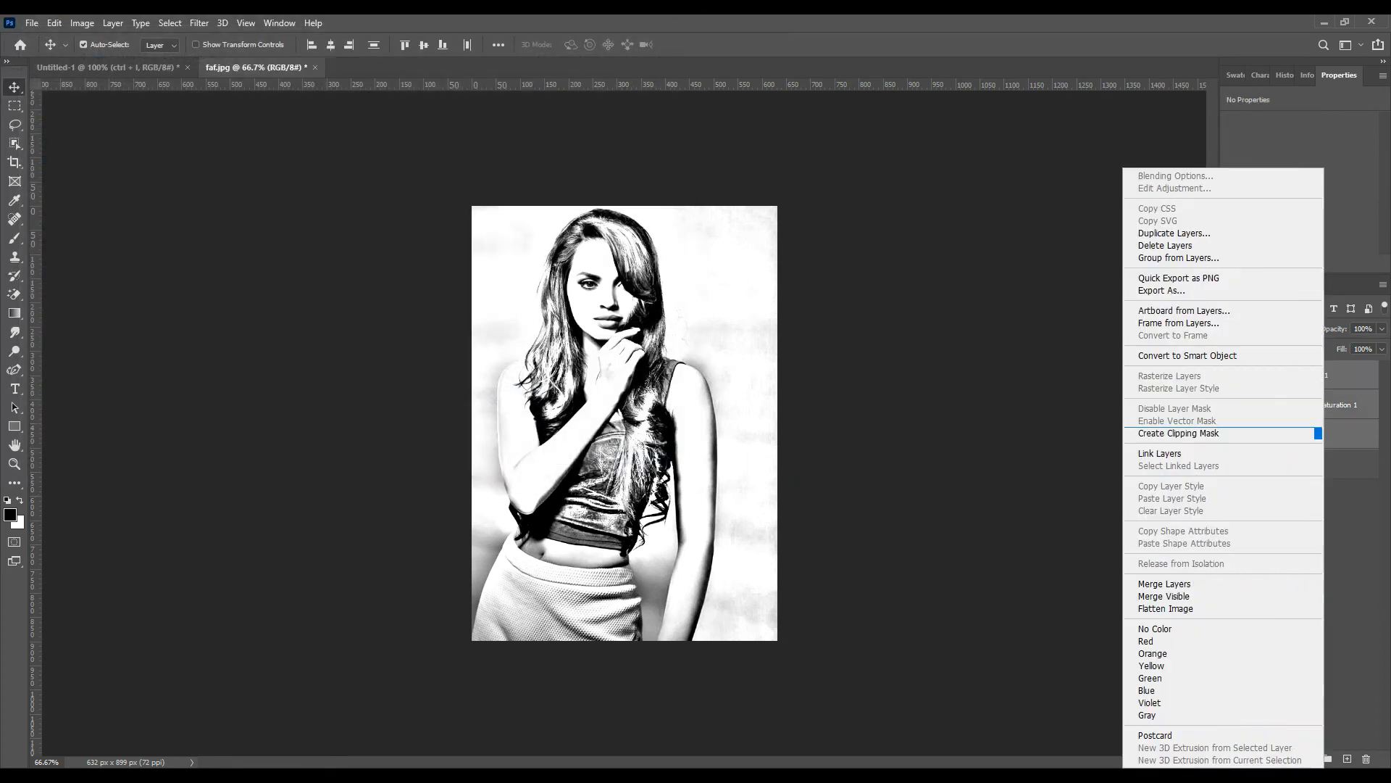
left_click(1175, 585)
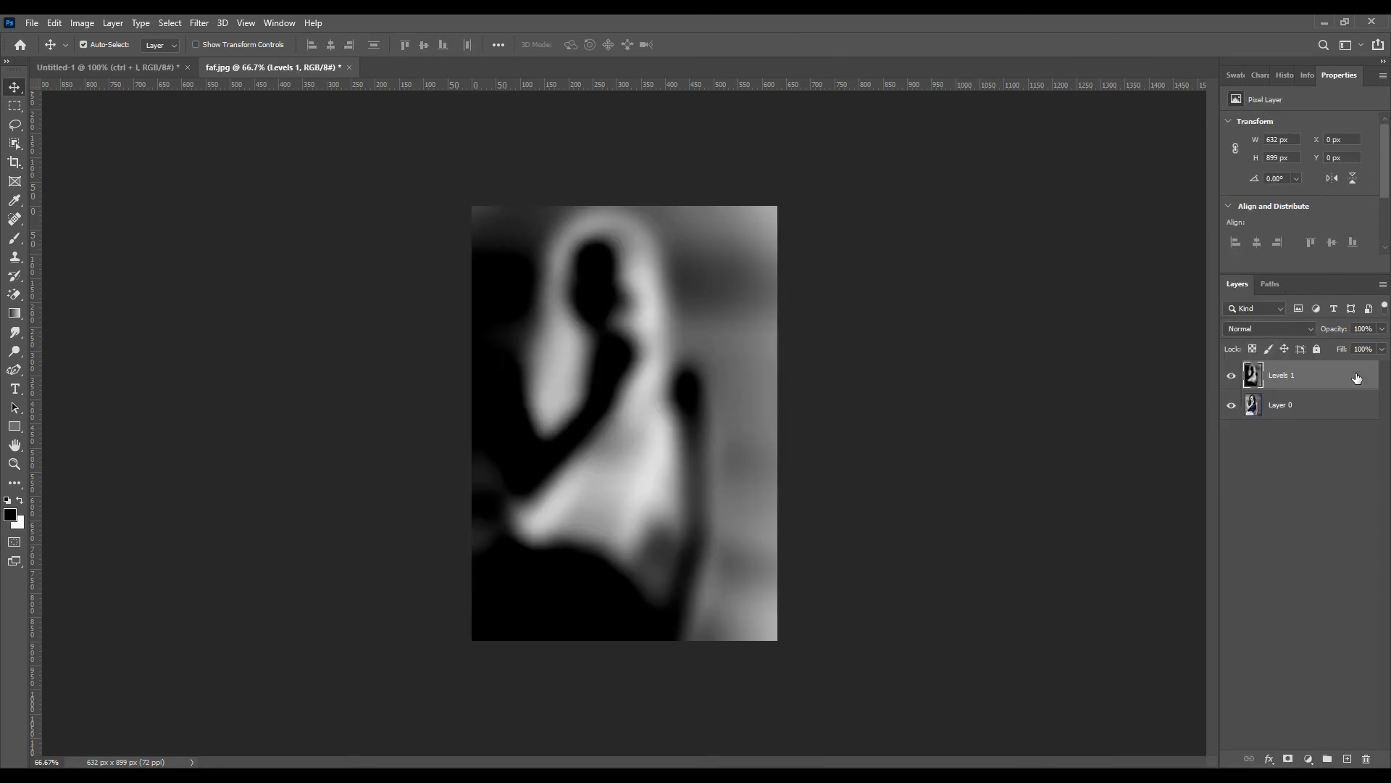
key("ctrl+z")
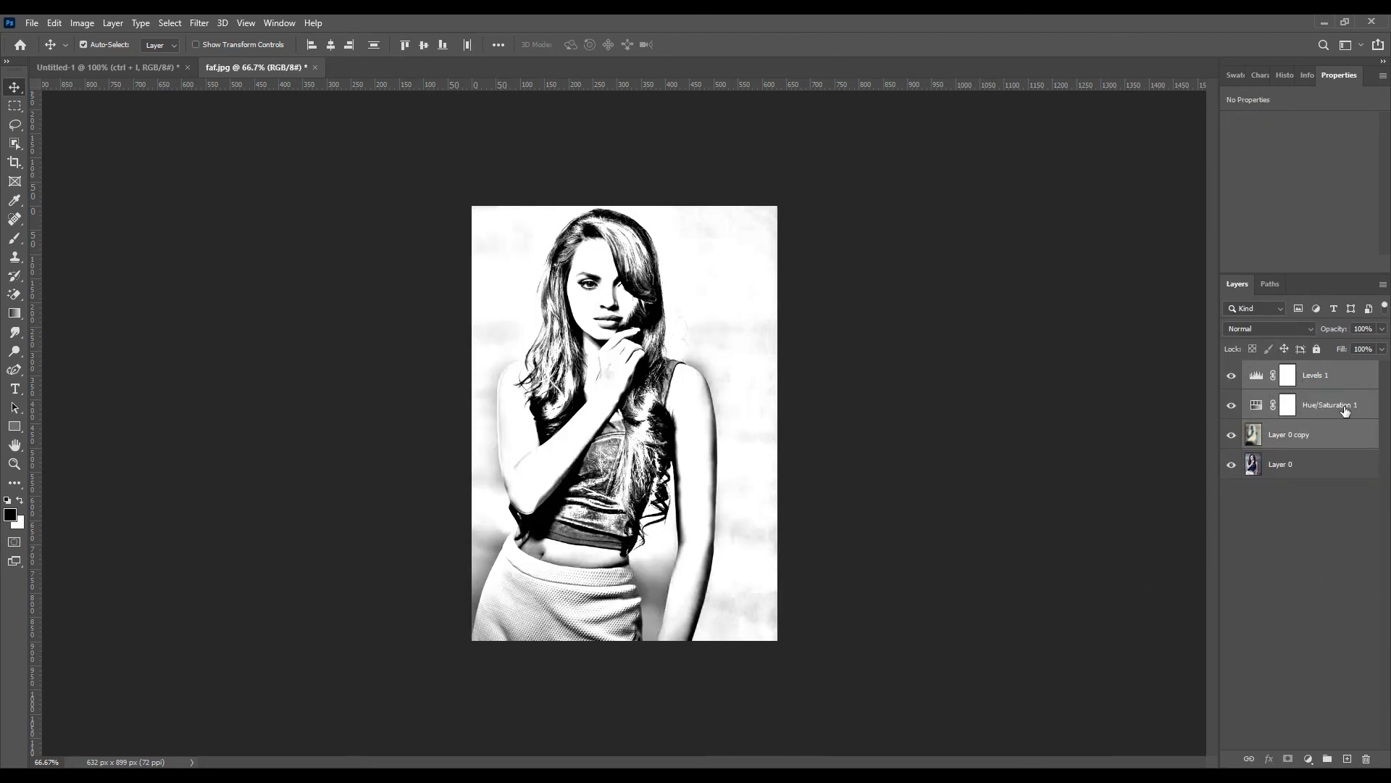
left_click(1328, 377)
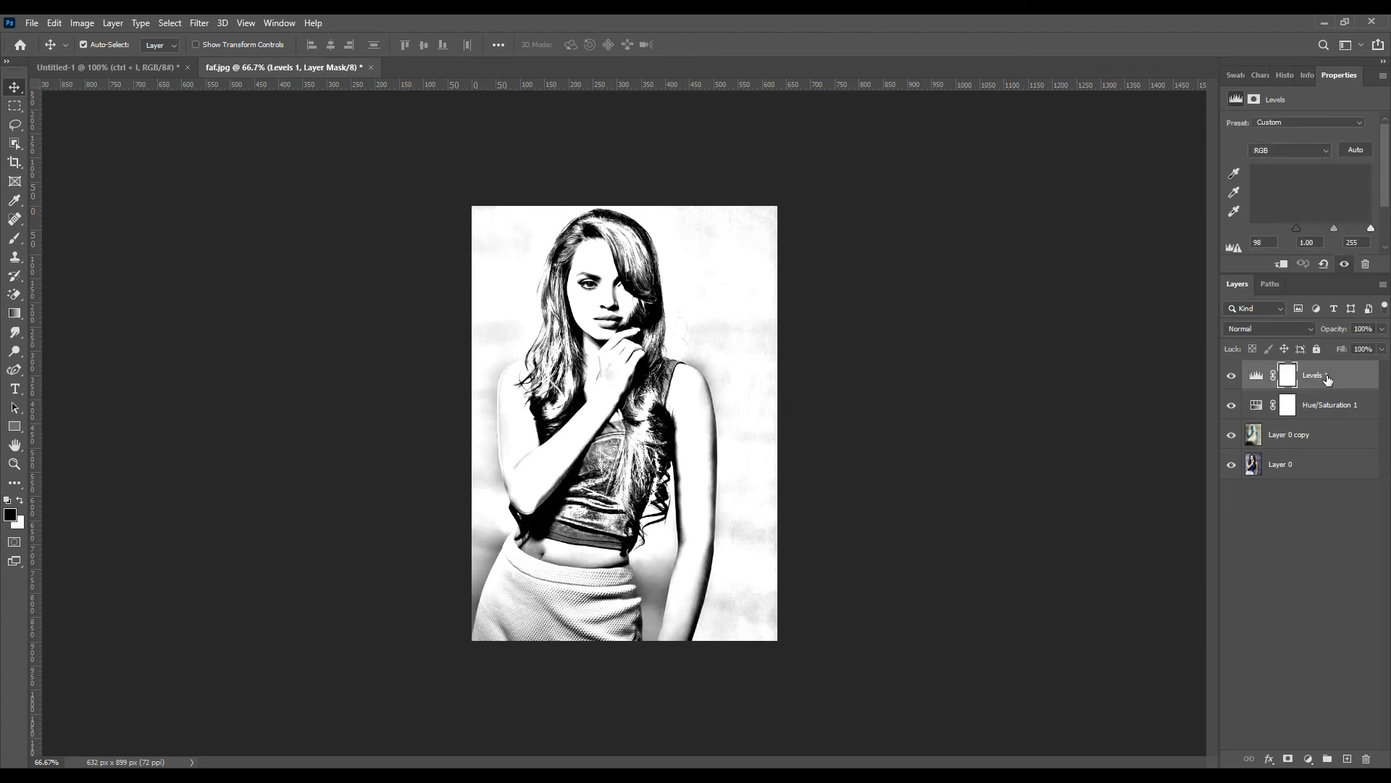
Flatten all layers into a single background image and unlock it as a regular layer
left_click(1318, 511)
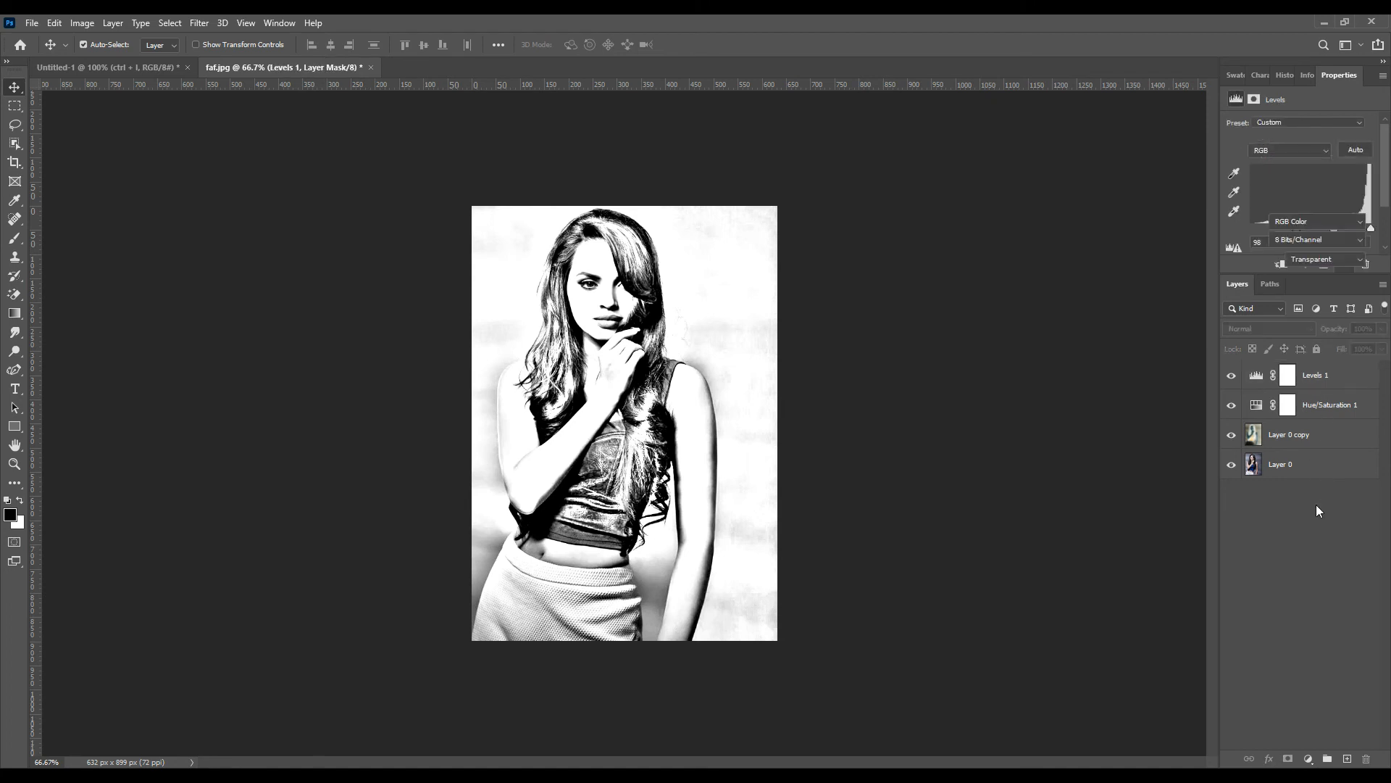
right_click(1310, 524)
left_click(1307, 495)
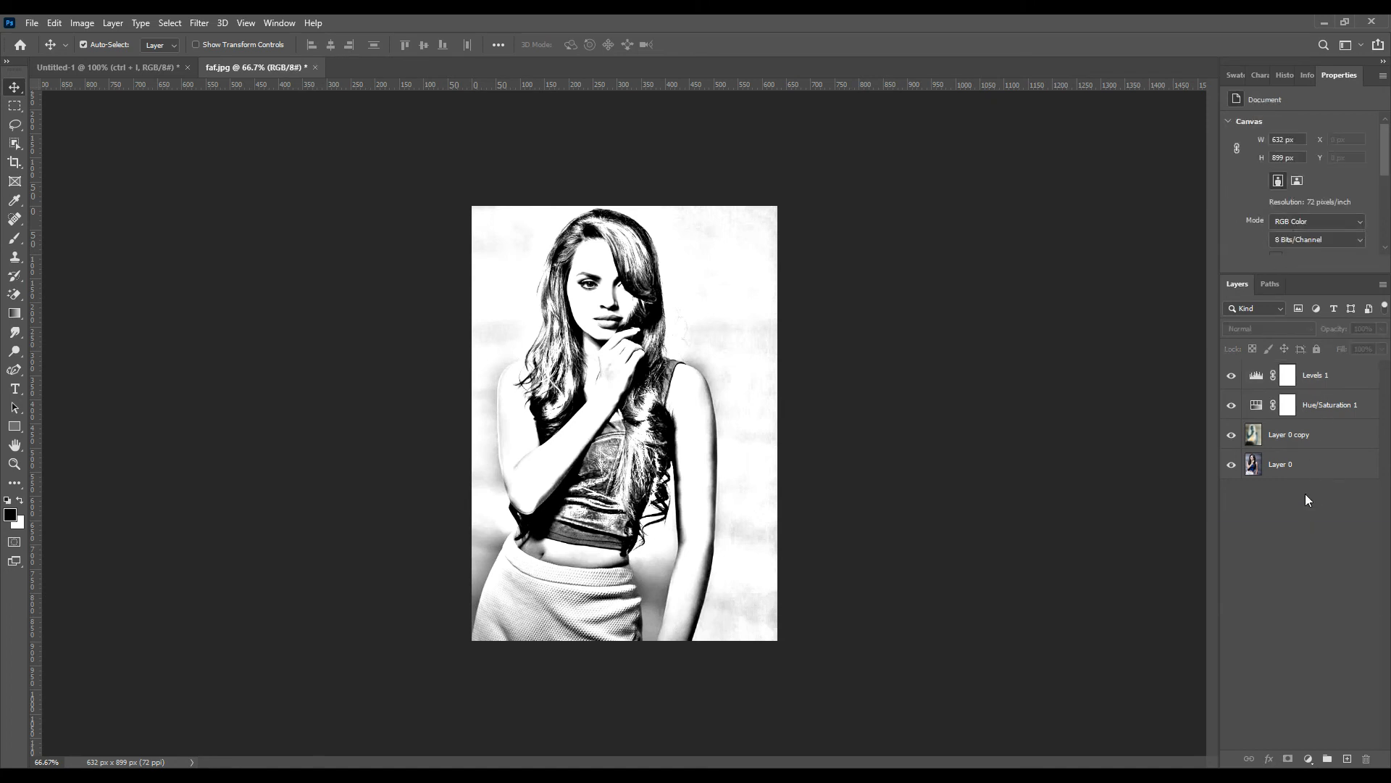
right_click(1343, 382)
left_click(1221, 608)
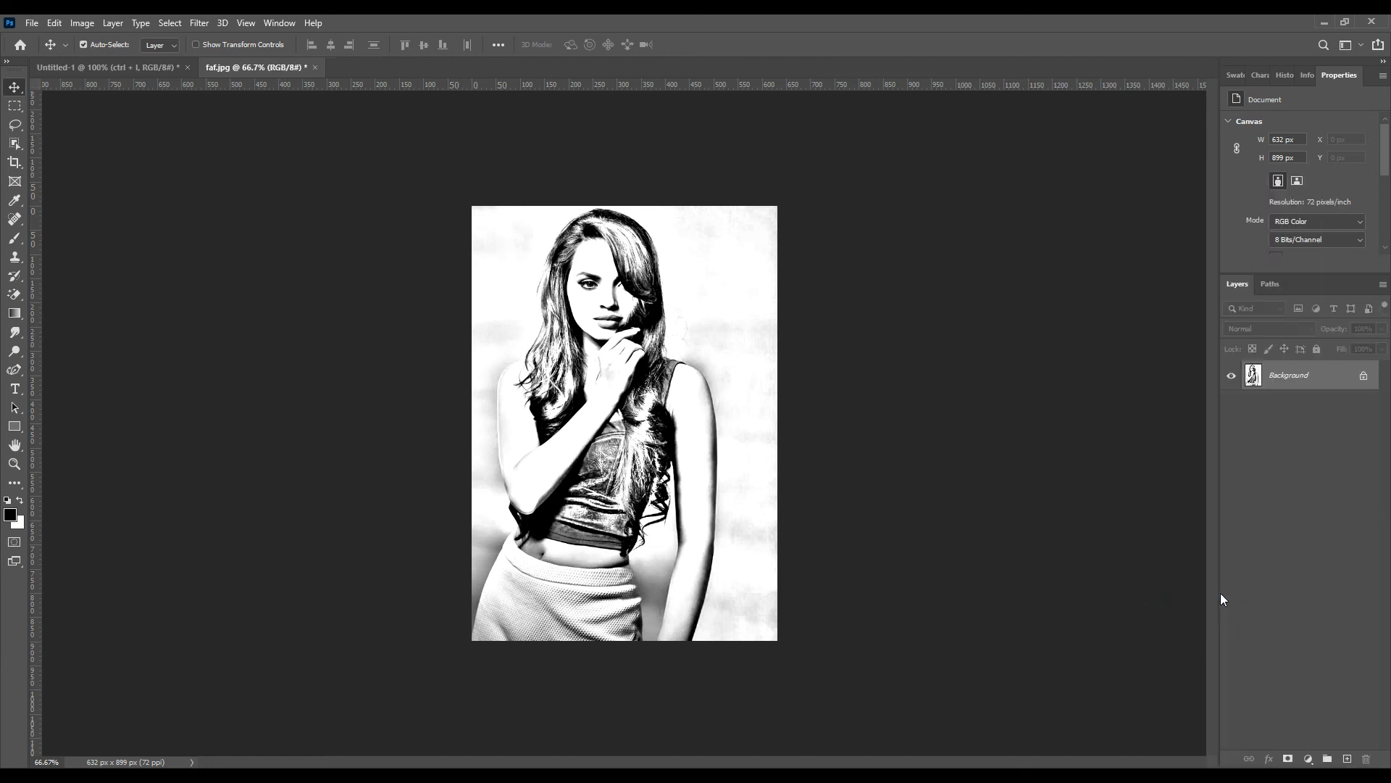
left_click(1364, 379)
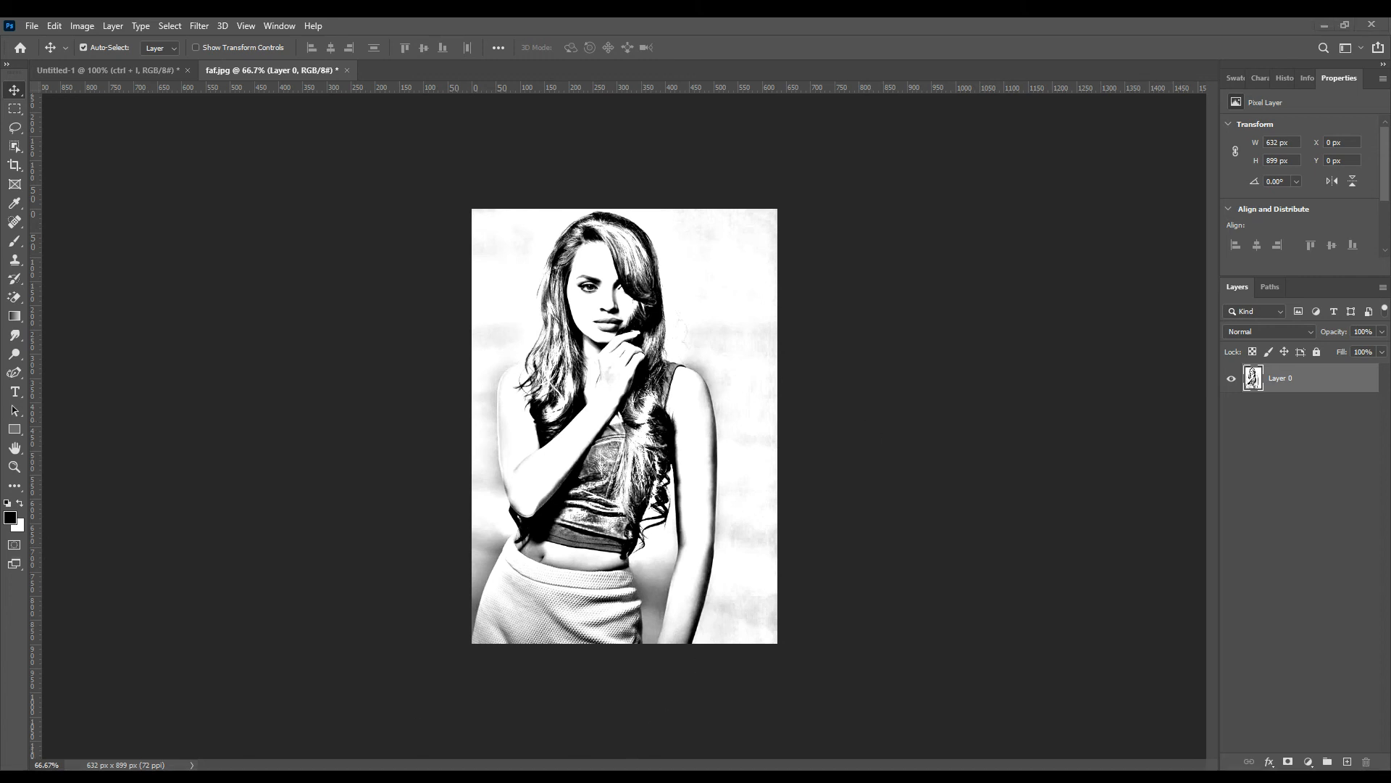
Place the original color photo faf in the Untitled-1 document, flush with the left edge of the canvas
left_click_drag(136, 89, 302, 590)
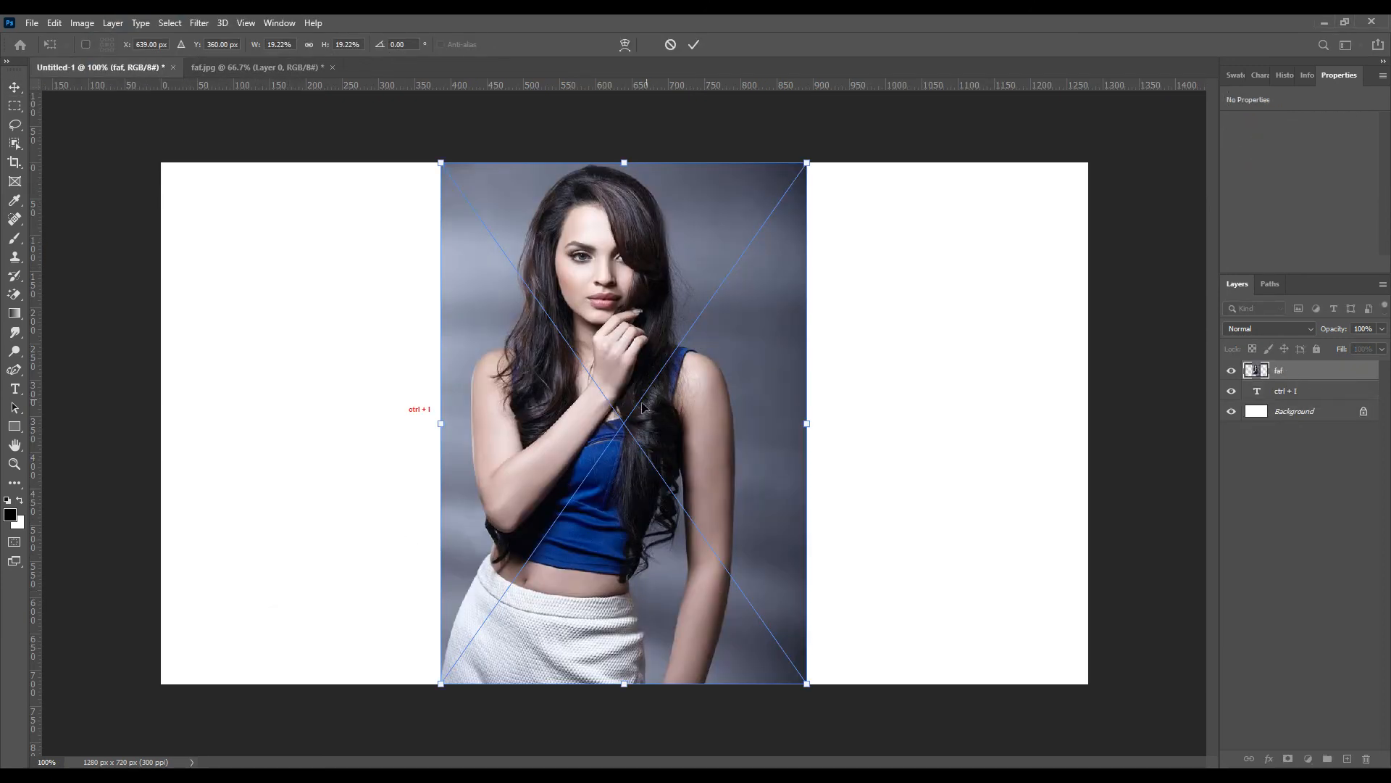
left_click_drag(556, 460, 266, 457)
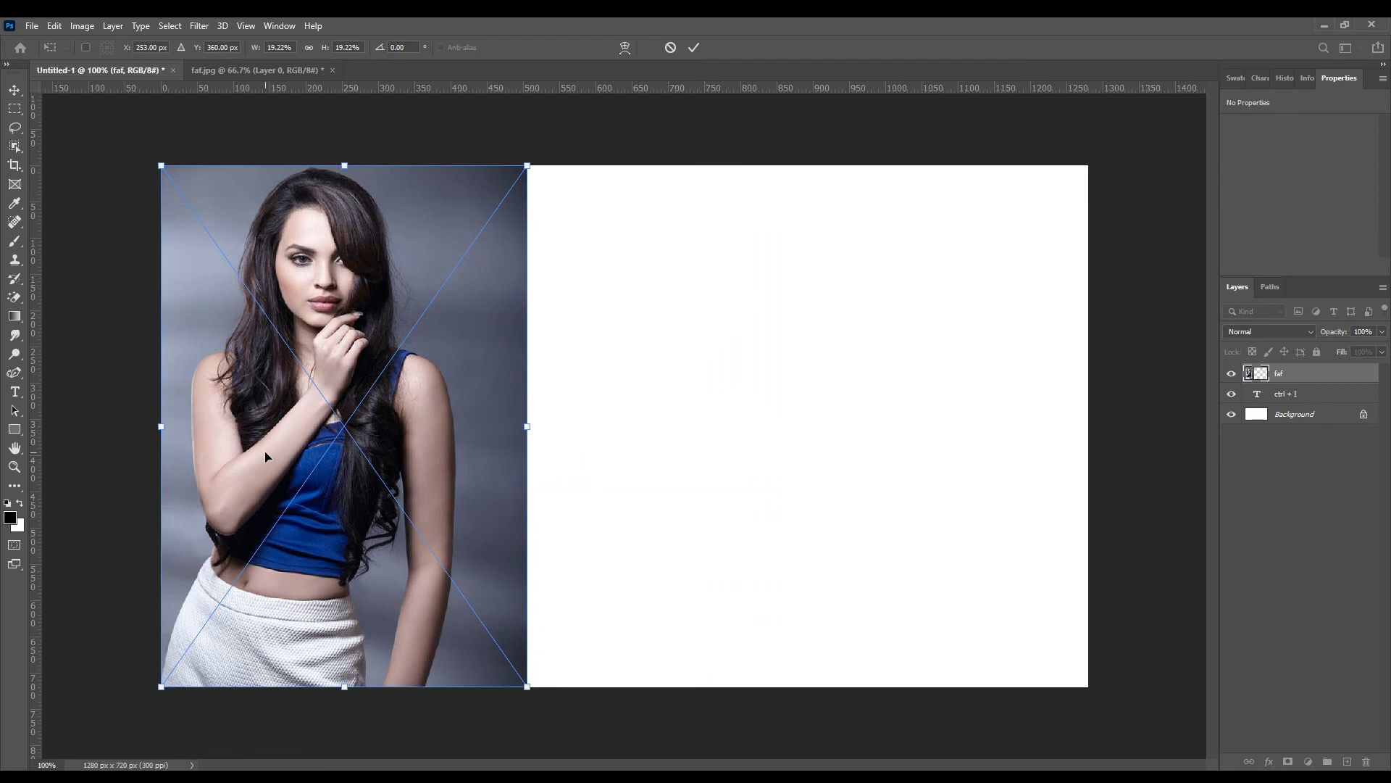
key("Return")
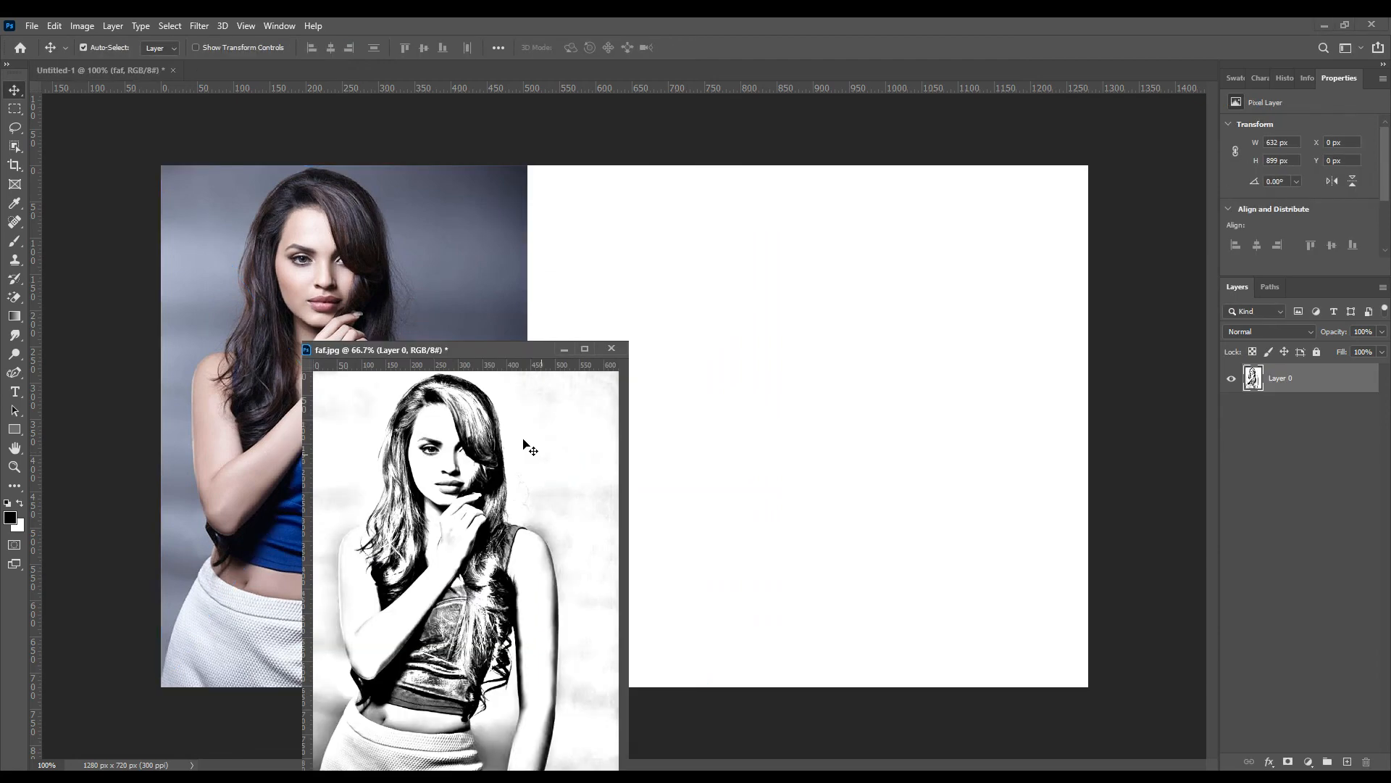
Copy the sketch layer from faf.jpg into Untitled-1 and position it against the color photo's right edge at X 506 px, Y 0 px
mouse_move(527, 450)
left_mouse_down()
mouse_move(612, 450)
mouse_move(730, 304)
mouse_move(707, 358)
left_mouse_up()
left_click(564, 350)
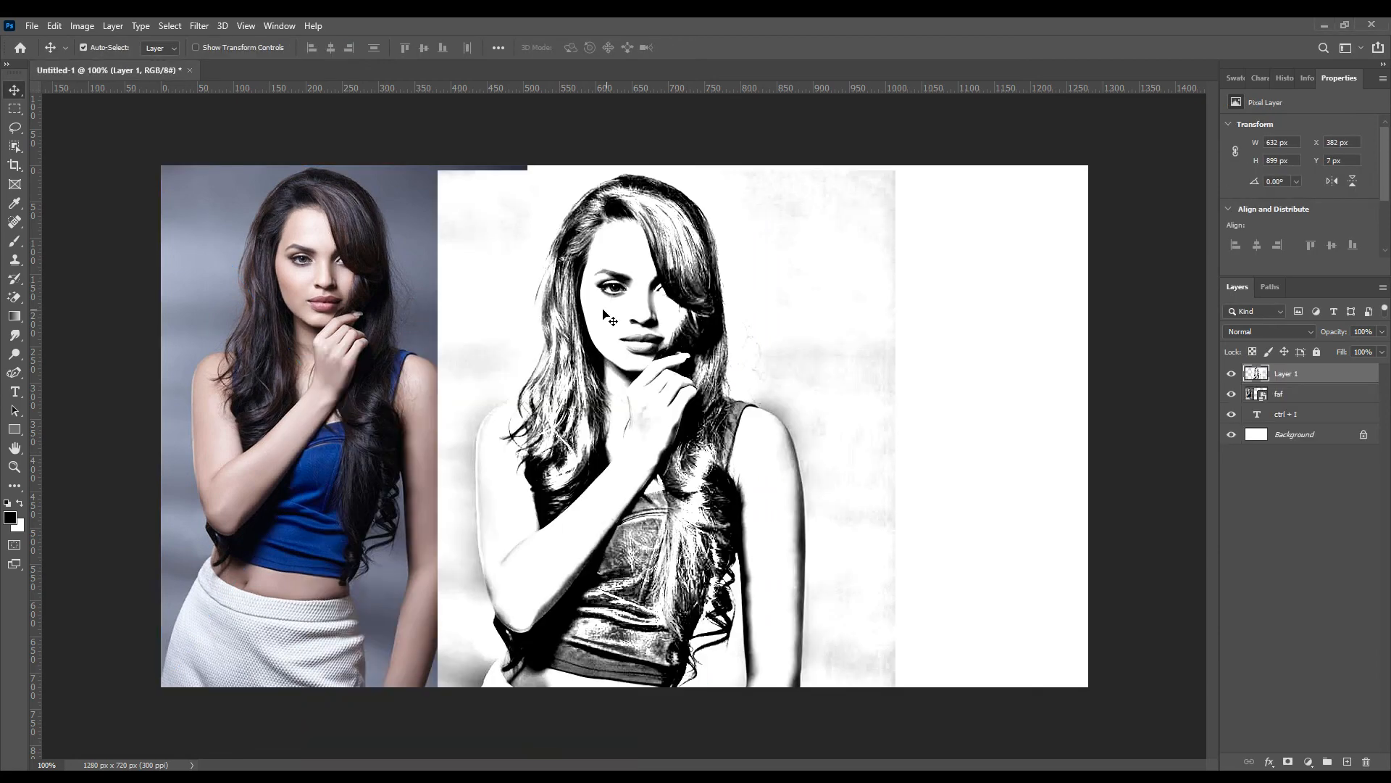
left_click_drag(610, 314, 703, 311)
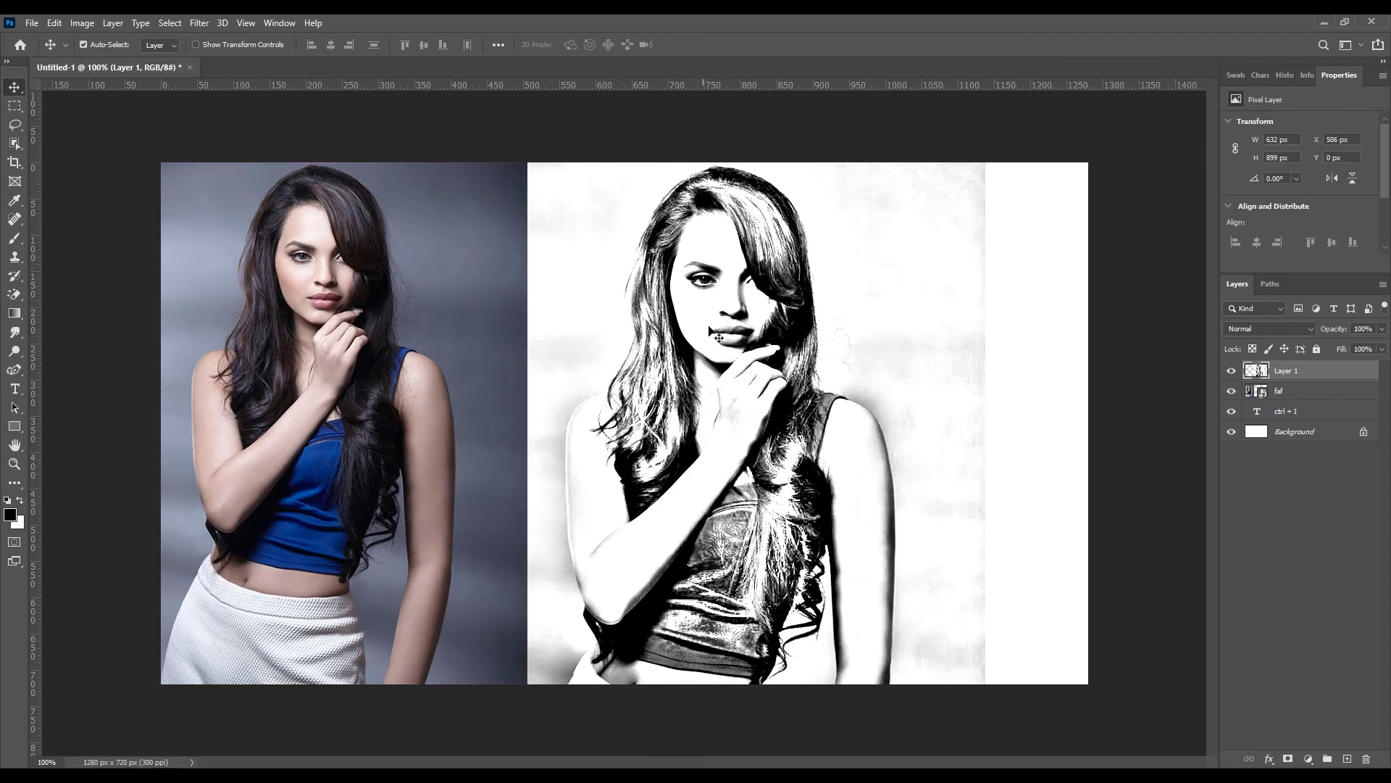
Scale the sketch layer to about 506 × 721 px so it matches the color photo's size and fills the canvas height
key("ctrl+t")
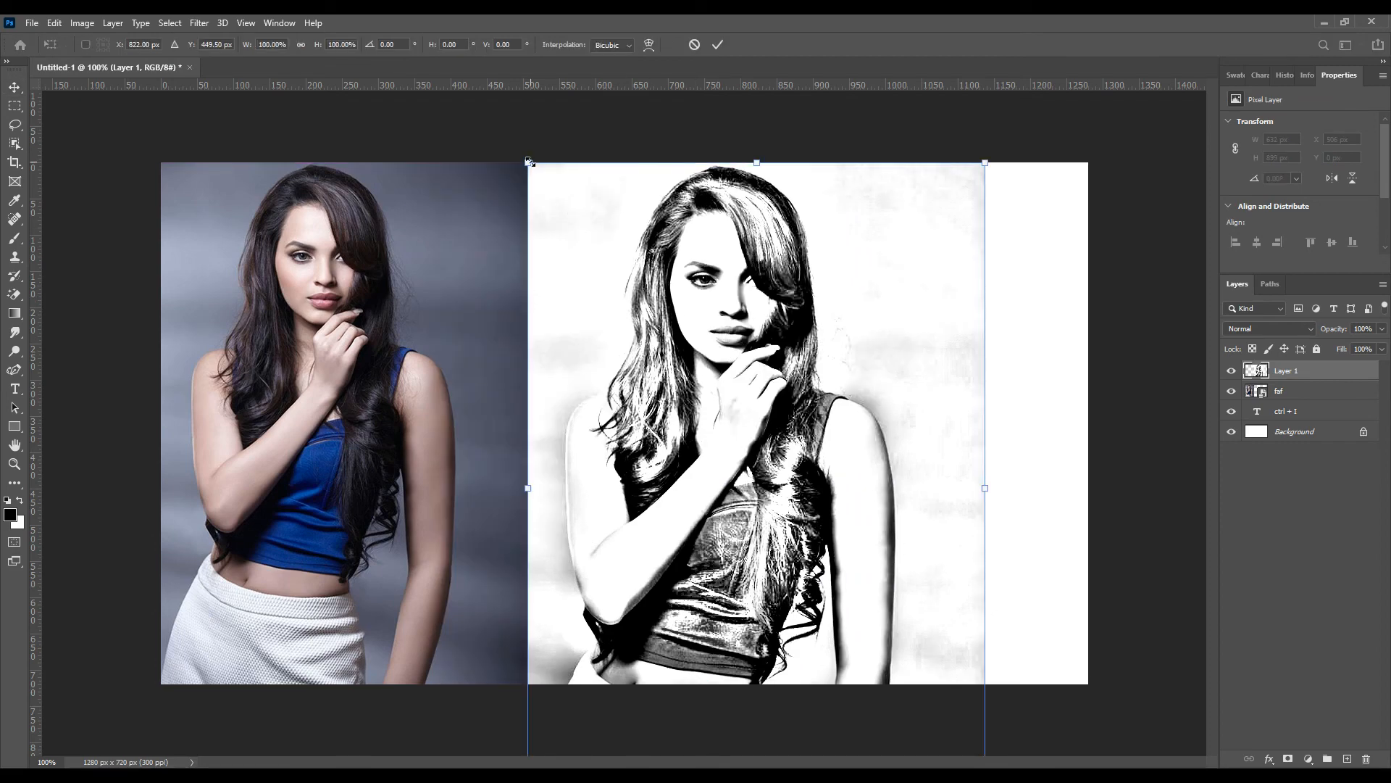
mouse_move(529, 164)
left_mouse_down()
mouse_move(643, 336)
mouse_move(581, 199)
mouse_move(543, 195)
left_mouse_up()
key("Return")
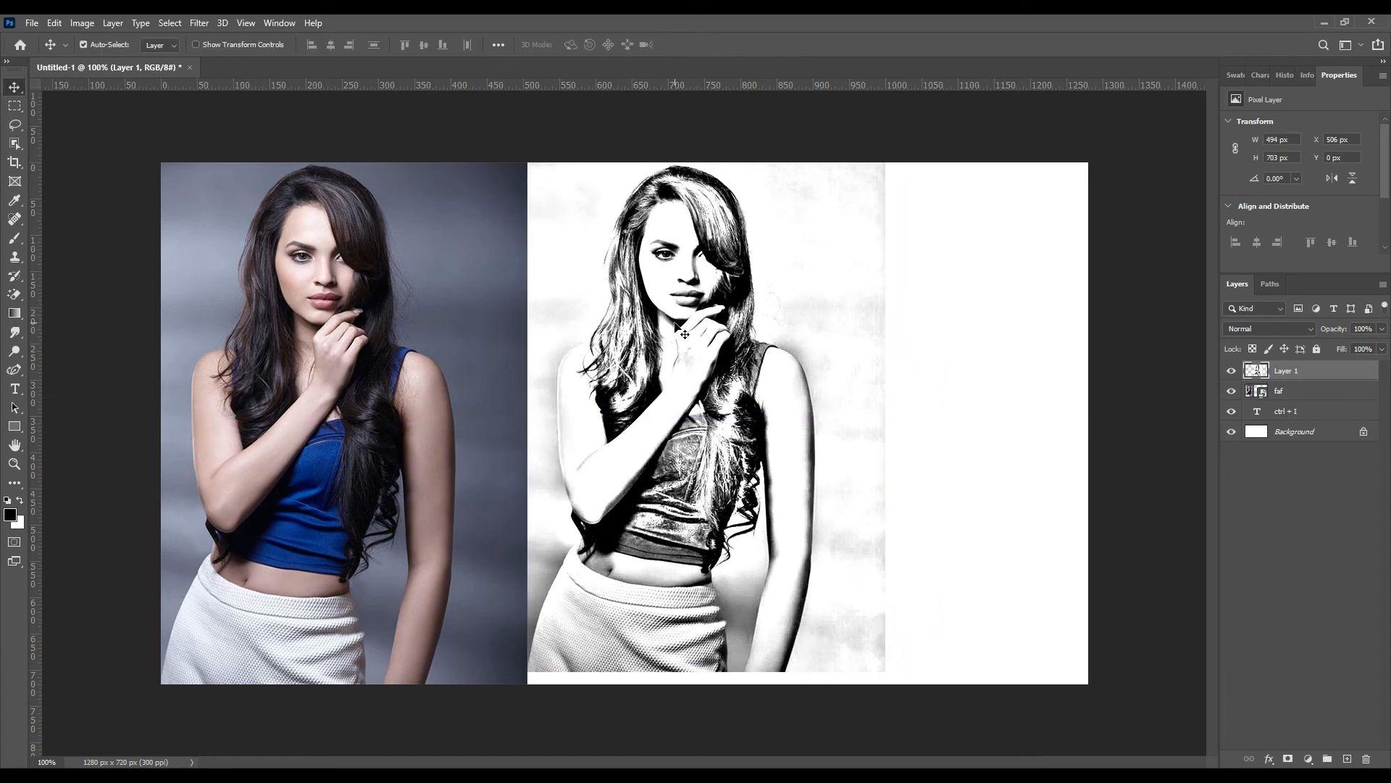
key("ctrl+t")
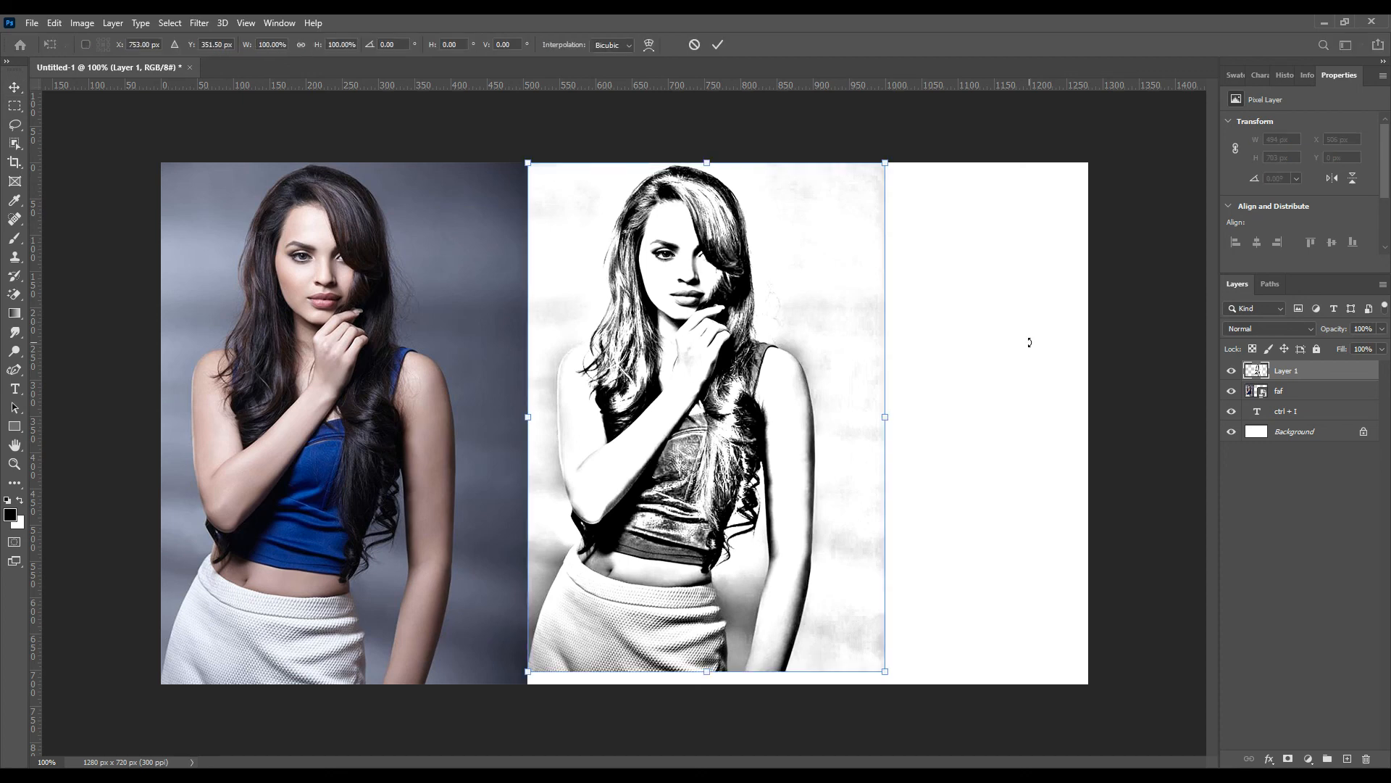
left_click_drag(884, 673, 896, 686)
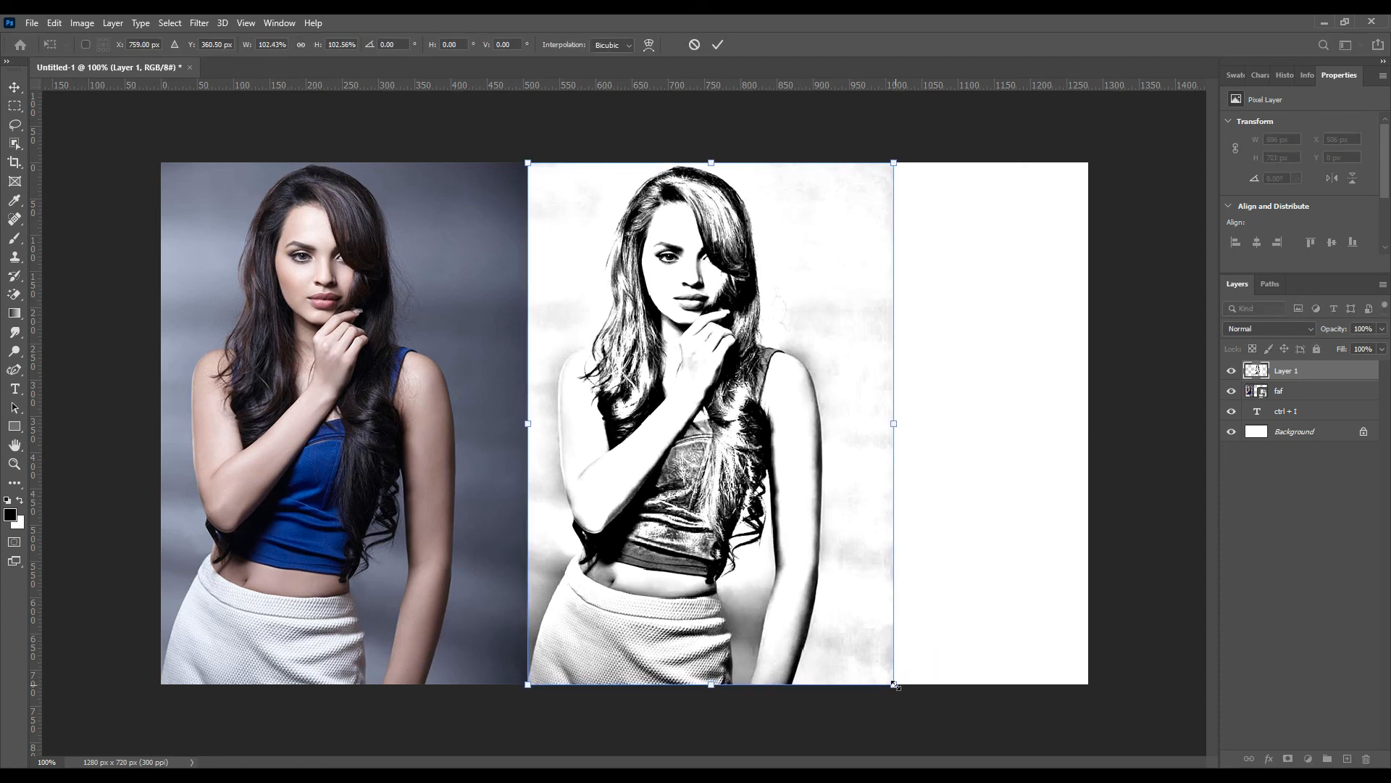
key("Return")
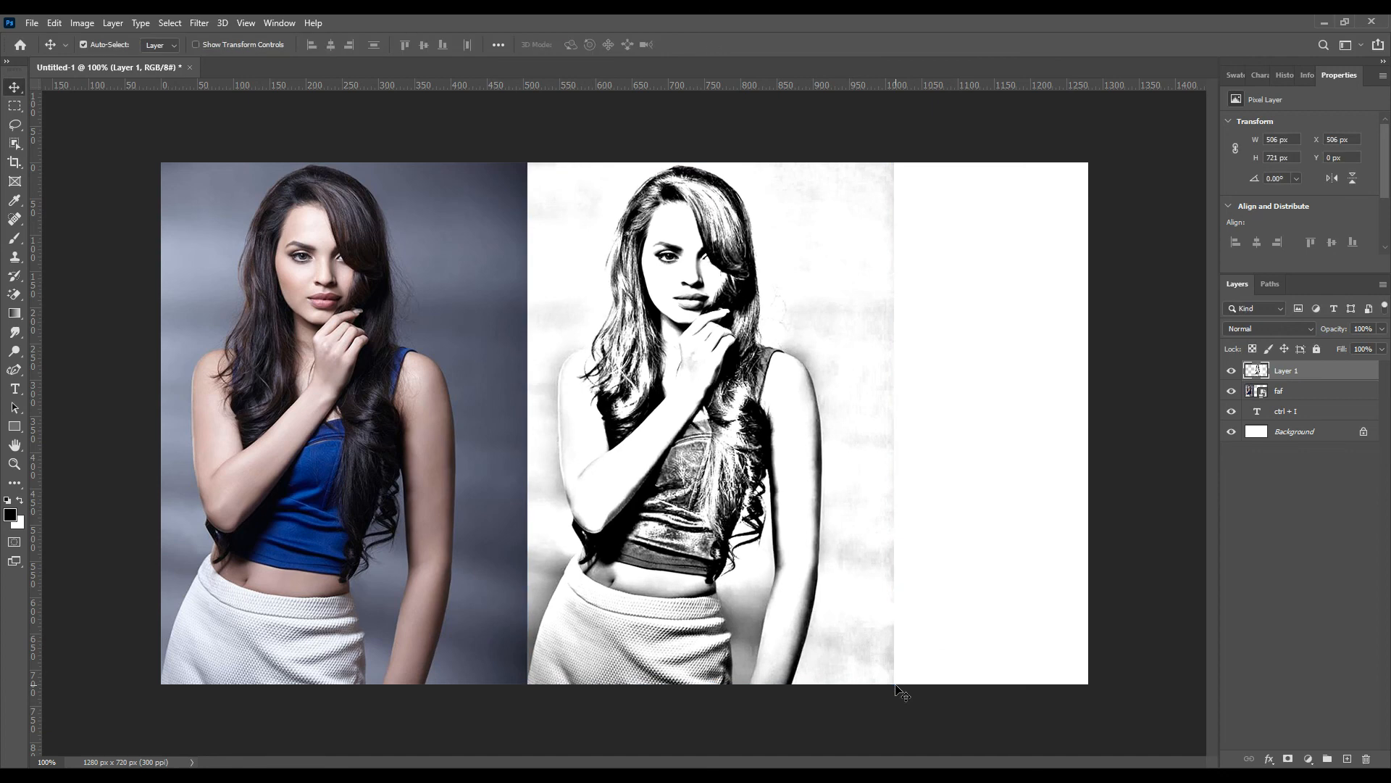